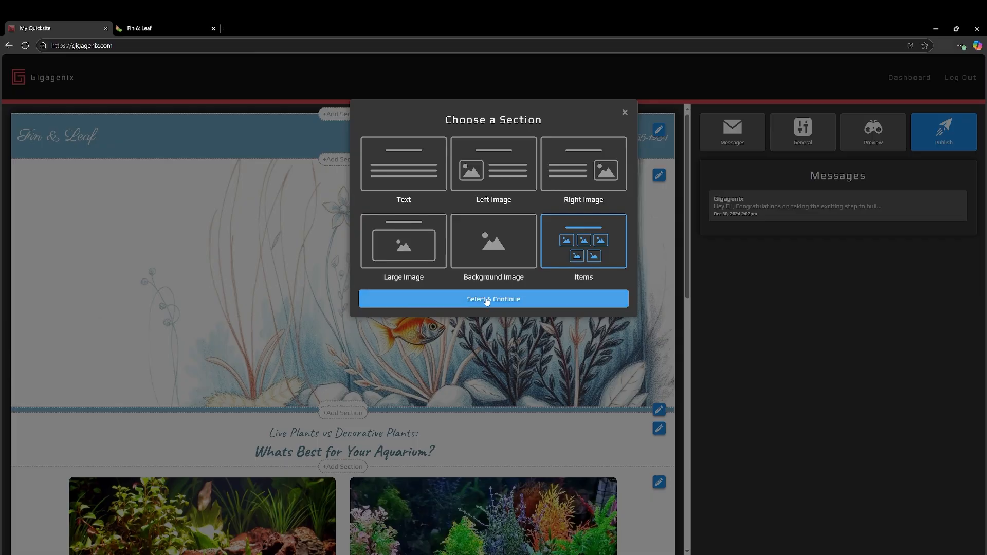
# Add an Items section below the fish banner and upload landscape-scenery-in-the-fish-tank.jpg as its background image.
pyautogui.click(495, 299)
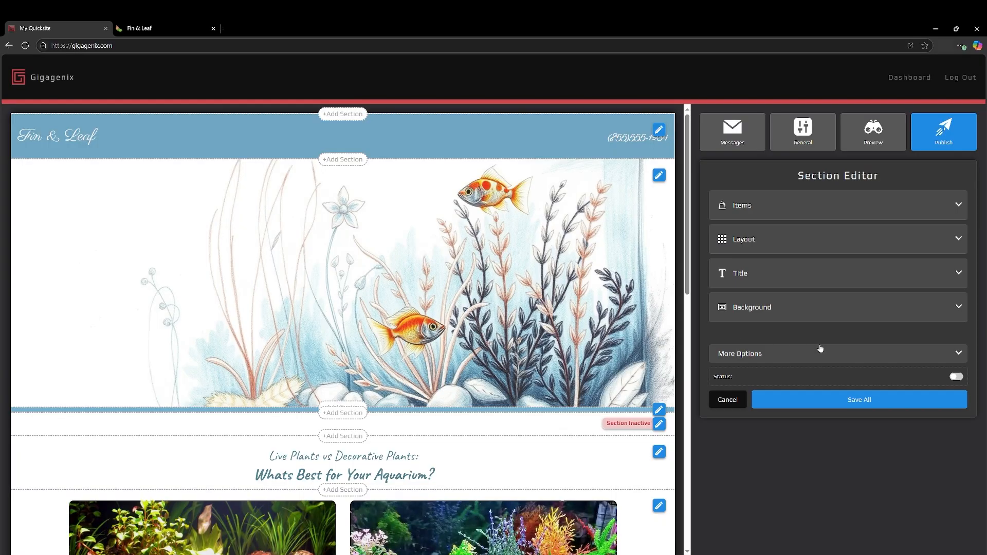
pyautogui.click(751, 308)
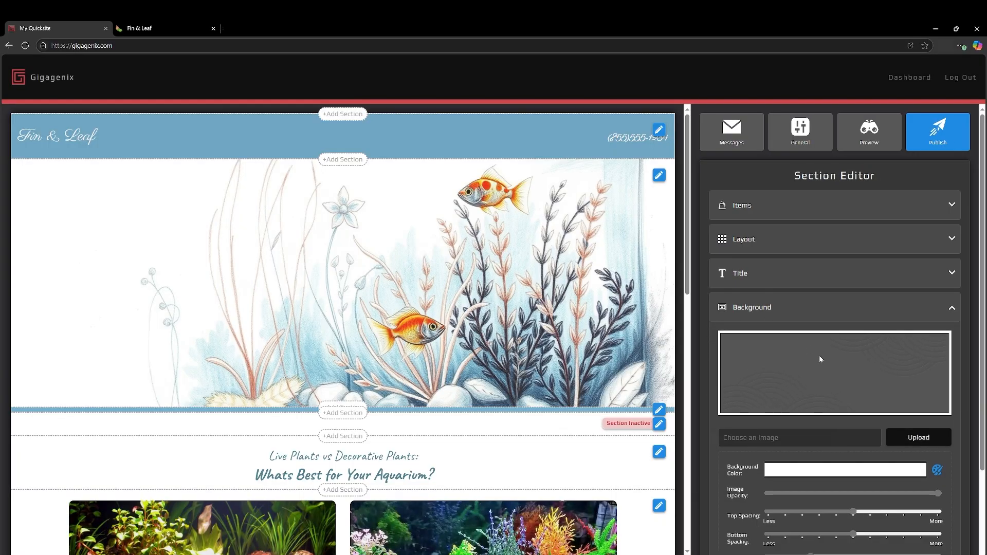
pyautogui.click(765, 441)
pyautogui.click(497, 379)
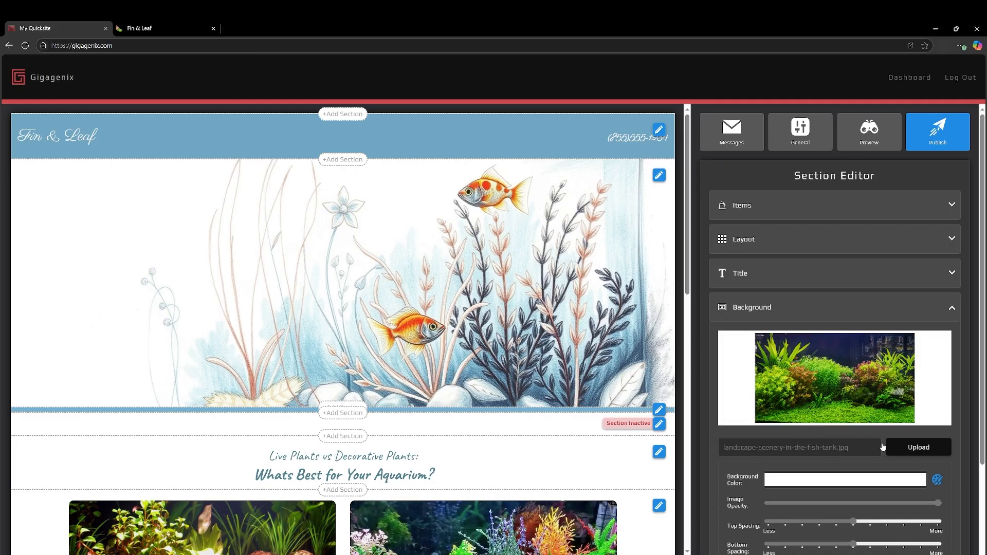
pyautogui.click(916, 447)
# Set the section's background color to #0D2C3F and lower the background image opacity to a little over a third.
pyautogui.click(937, 480)
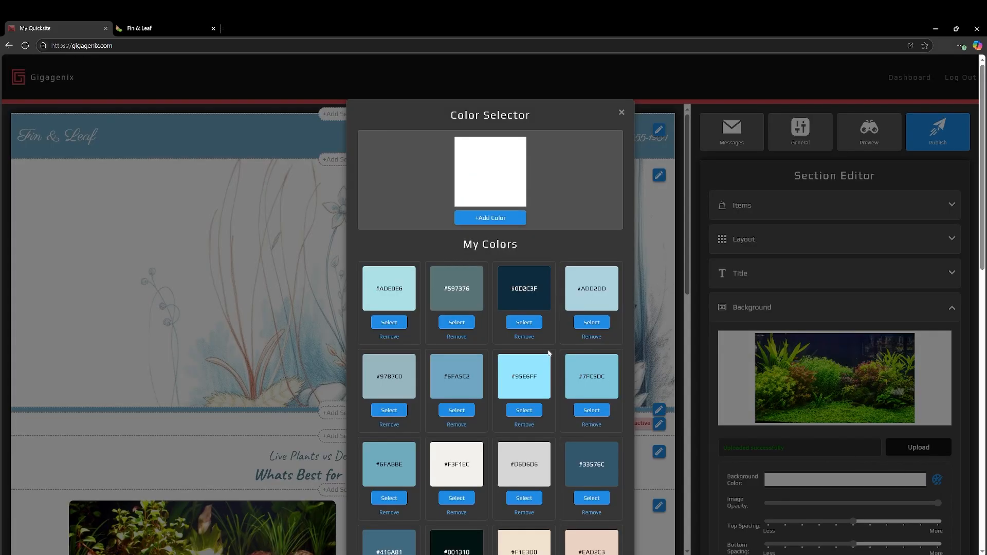
pyautogui.scroll(-7, 513, 326)
pyautogui.scroll(7, 514, 332)
pyautogui.click(524, 323)
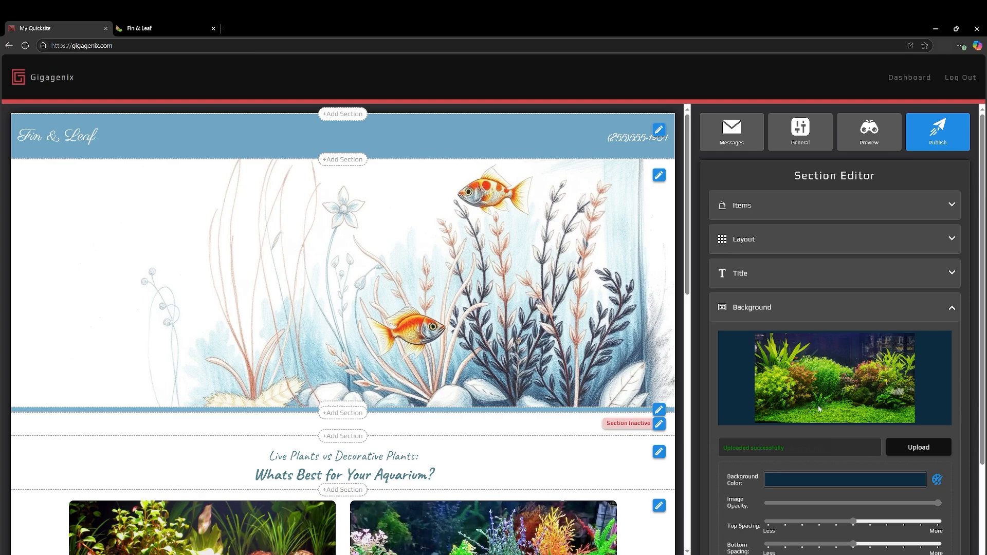
pyautogui.moveTo(938, 503); pyautogui.dragTo(833, 508)
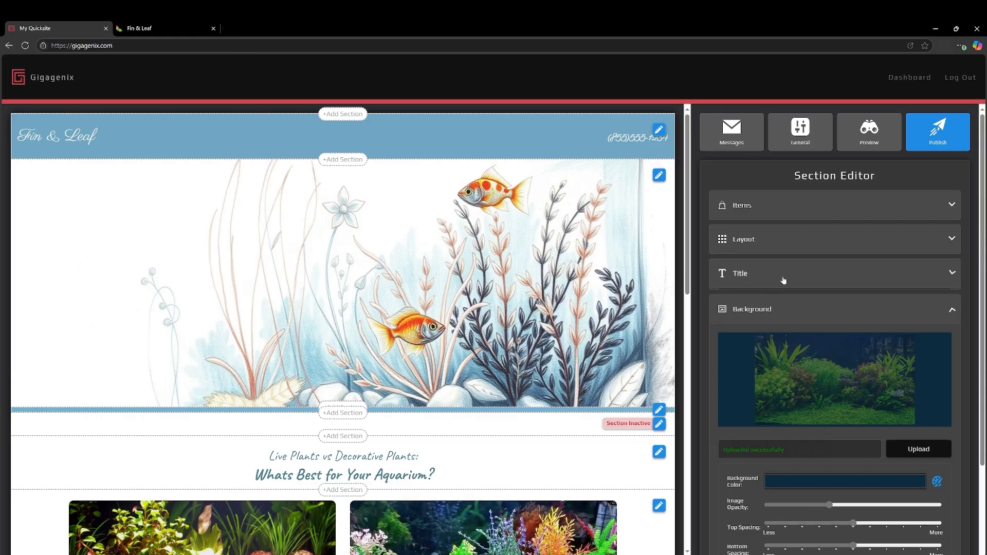
# Title the new section "What Fish Should I Get?".
pyautogui.click(781, 277)
pyautogui.write('What Fish')
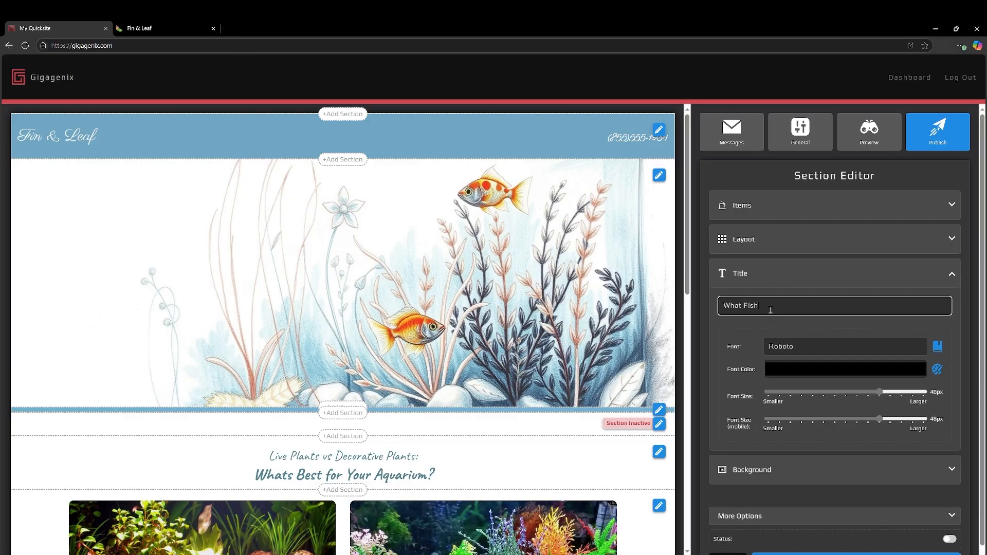
pyautogui.write(' Shou')
pyautogui.write('ld I Bu')
pyautogui.write('y?')
pyautogui.write('Get?')
# Set the section title's font to Caveat and its font color to white.
pyautogui.click(911, 352)
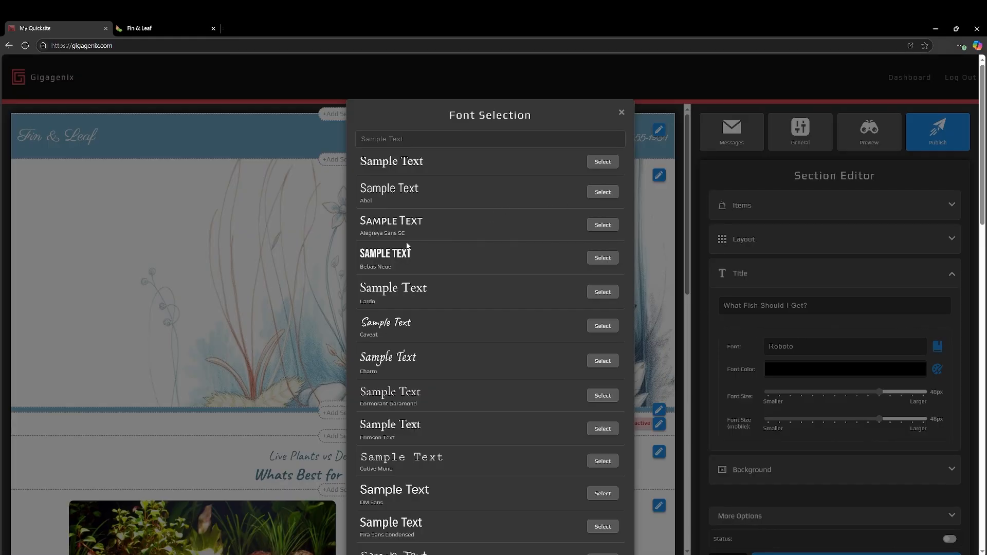
pyautogui.click(610, 329)
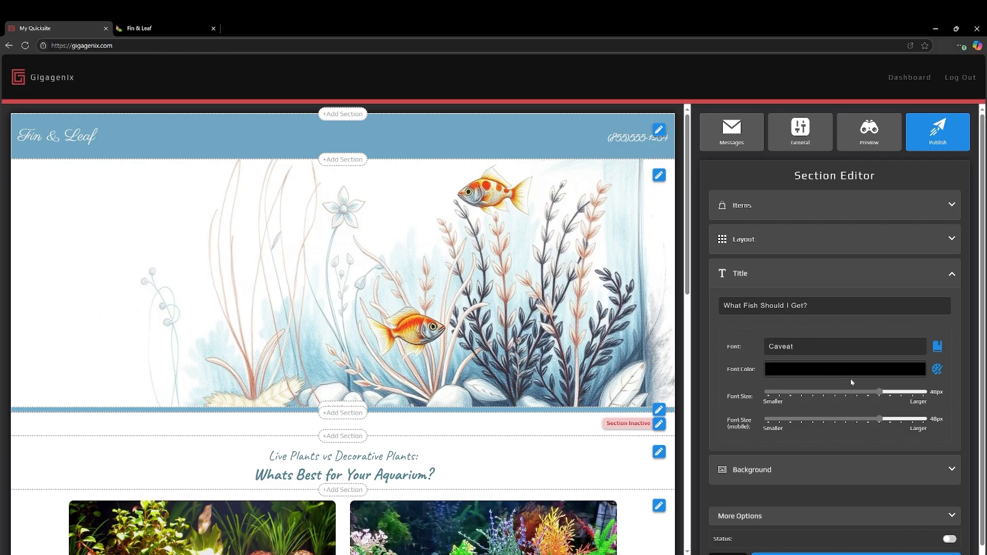
pyautogui.click(935, 370)
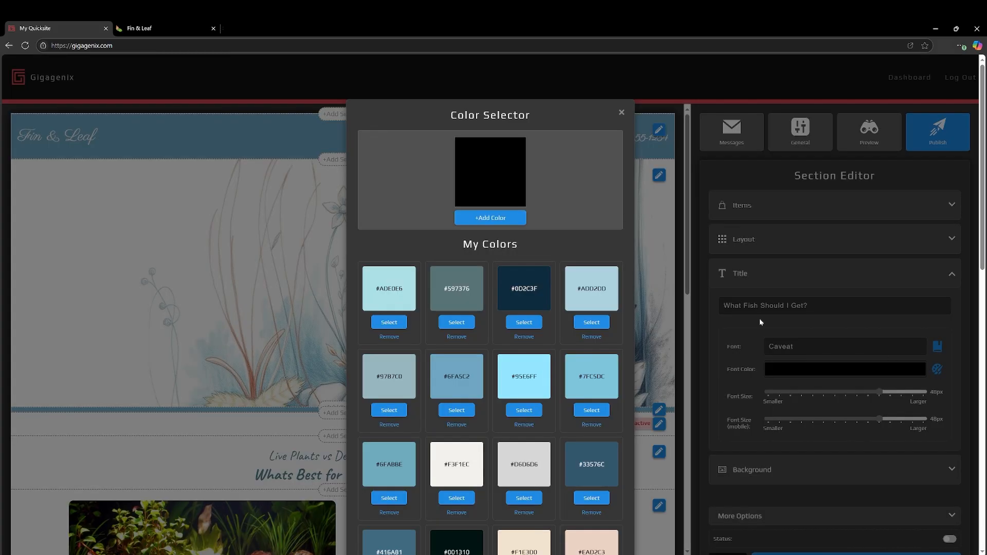
pyautogui.scroll(-13, 505, 344)
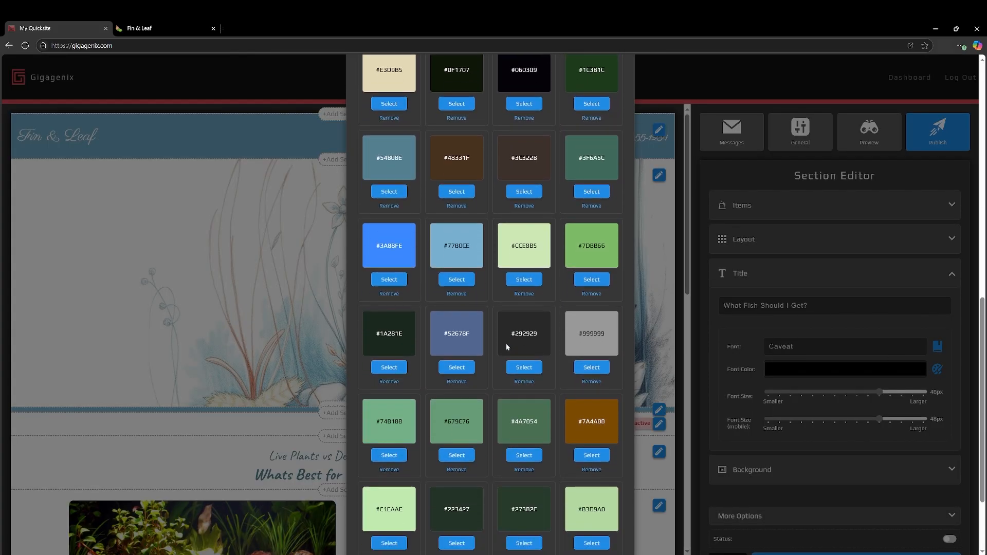
pyautogui.click(456, 523)
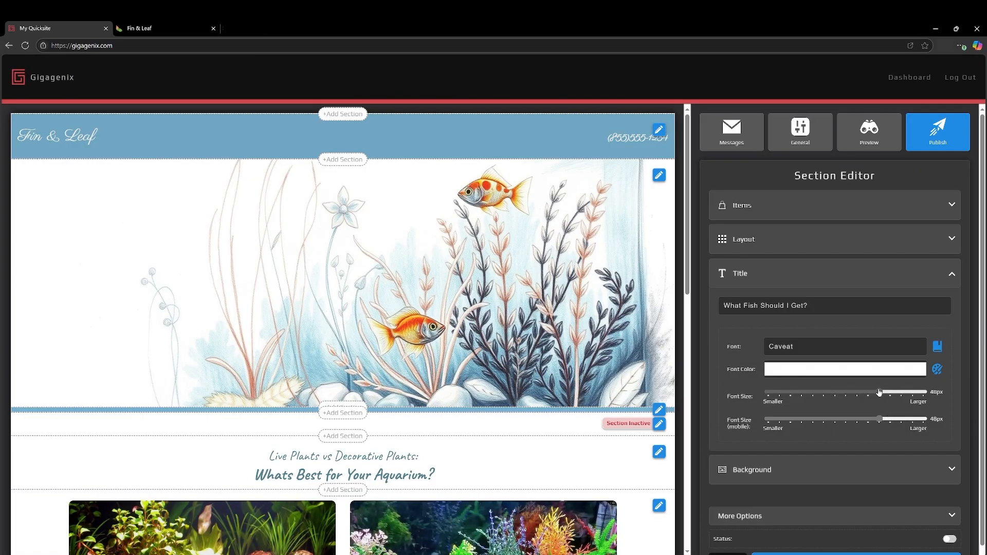
# Switch the new section's status to active and save all its settings.
pyautogui.scroll(-1, 845, 489)
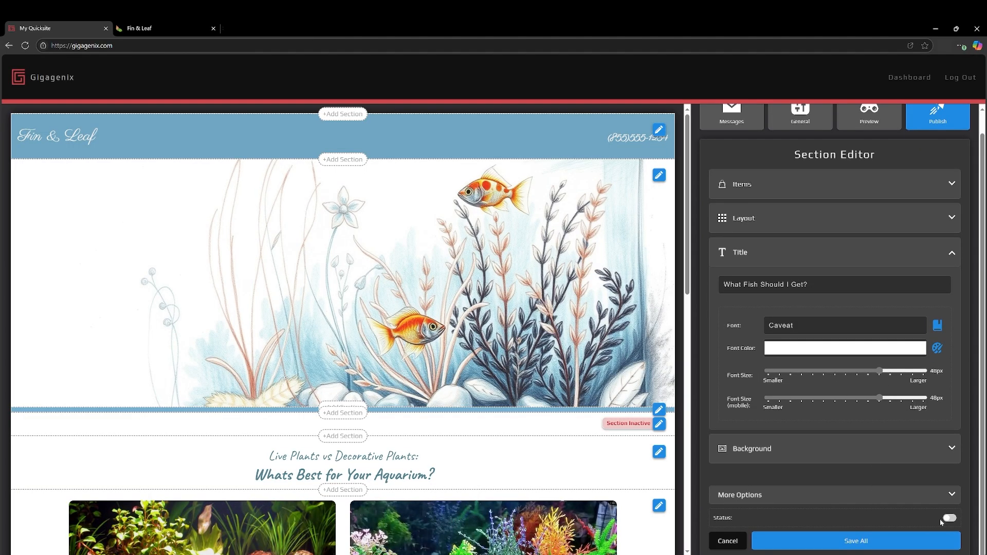
pyautogui.click(949, 519)
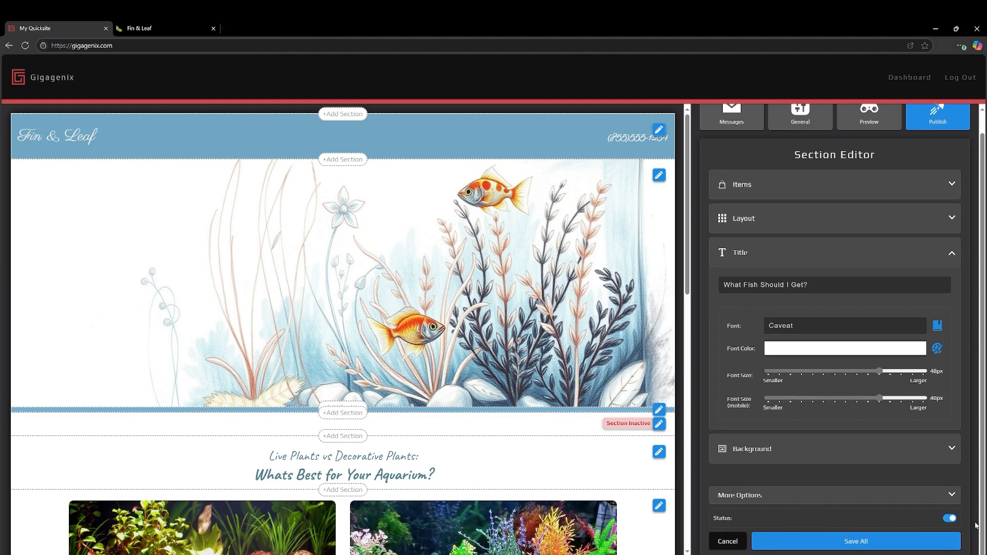
pyautogui.click(822, 542)
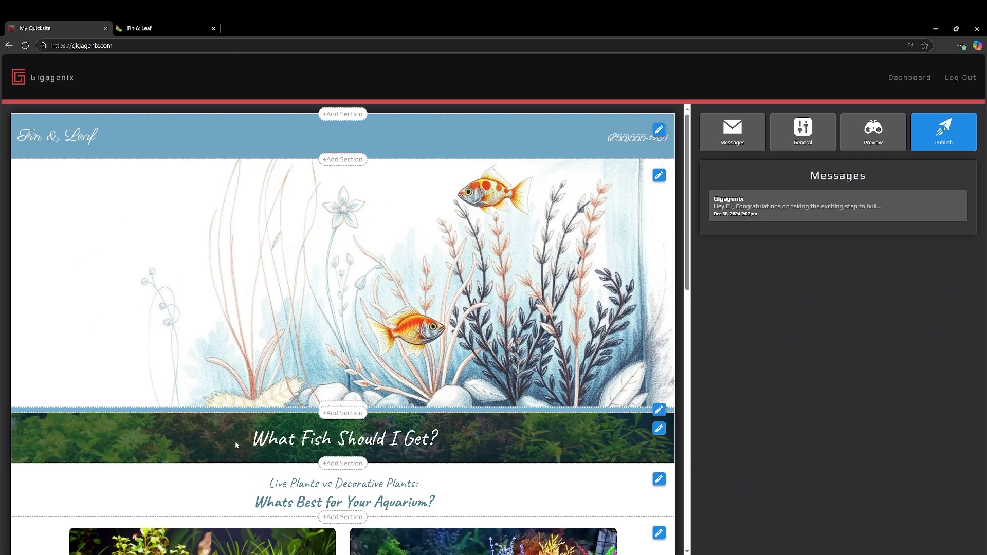
# Add an item to the "What Fish Should I Get?" section with the cover text "Black Skirt Tetra".
pyautogui.click(658, 431)
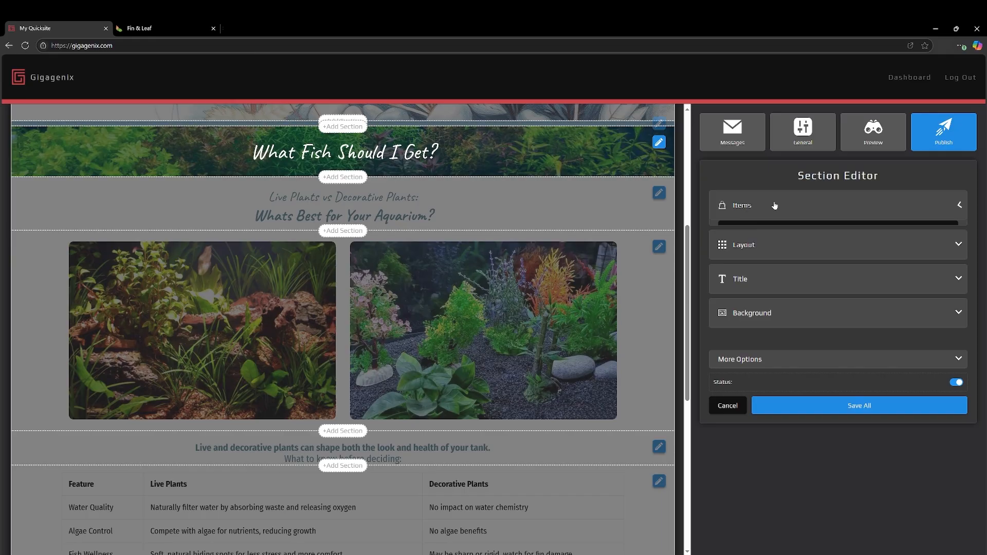
pyautogui.click(765, 205)
pyautogui.click(814, 239)
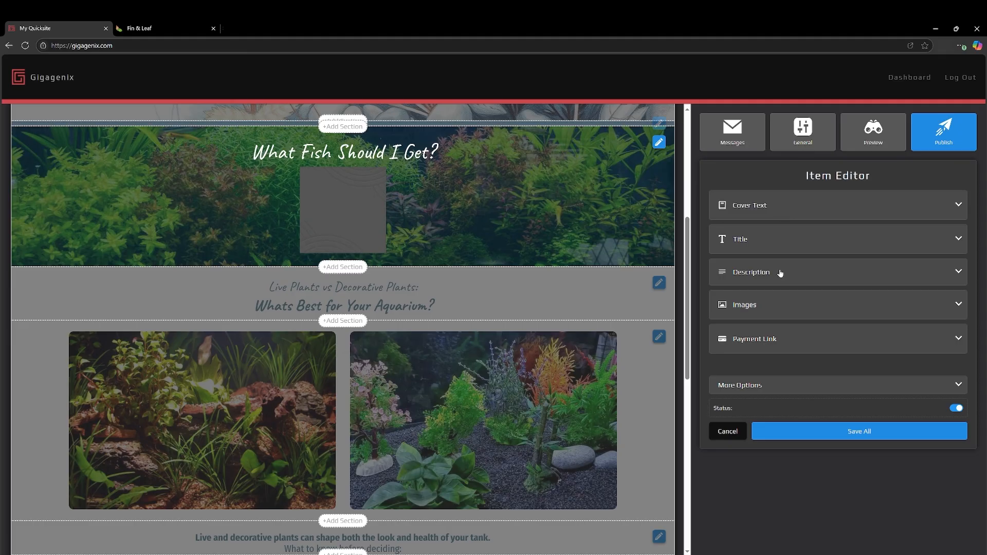
pyautogui.click(768, 205)
pyautogui.click(772, 246)
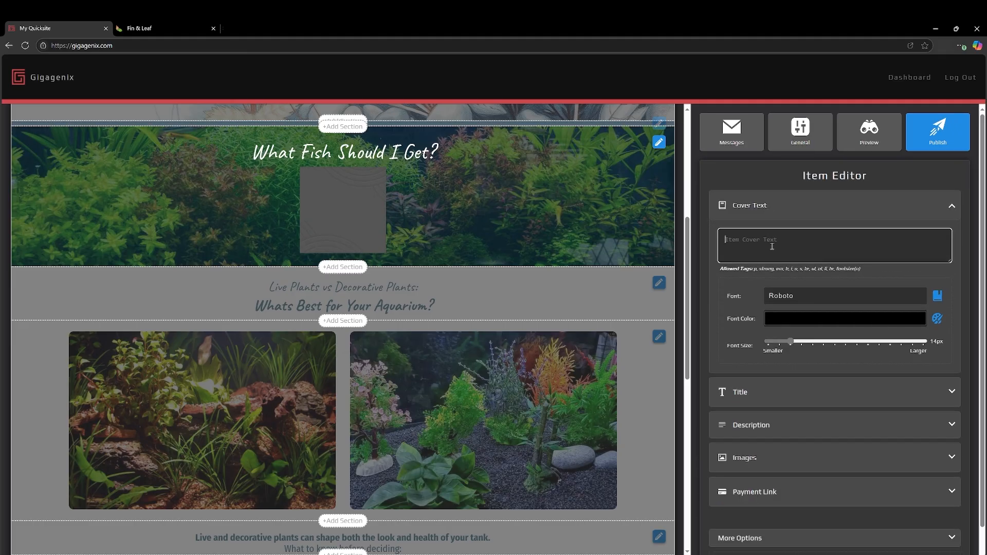
pyautogui.write('Baclk')
pyautogui.write(' Skirt')
pyautogui.write(' Tetra')
# Format the Black Skirt Tetra cover text in white Caveat at a font size of 21px.
pyautogui.click(937, 295)
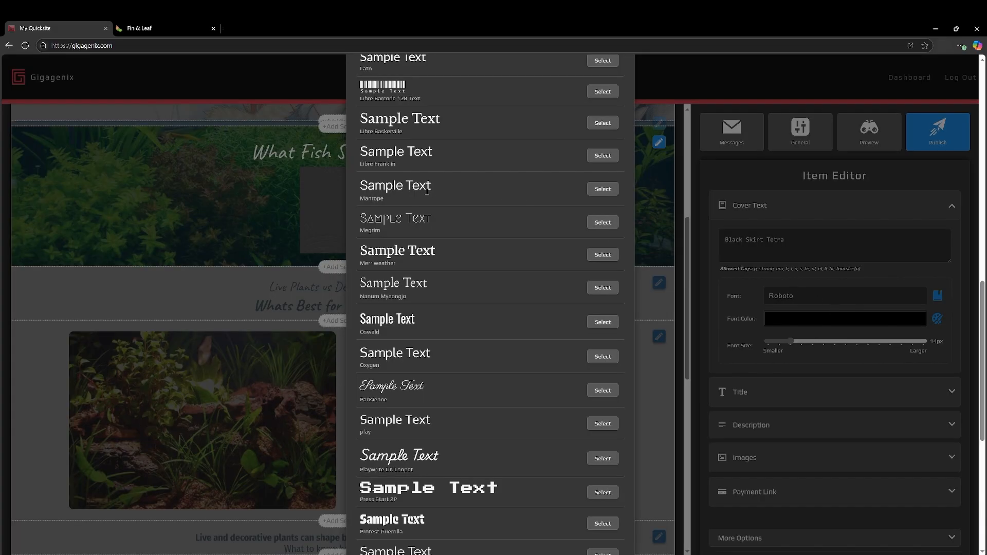
pyautogui.scroll(5, 426, 191)
pyautogui.click(602, 144)
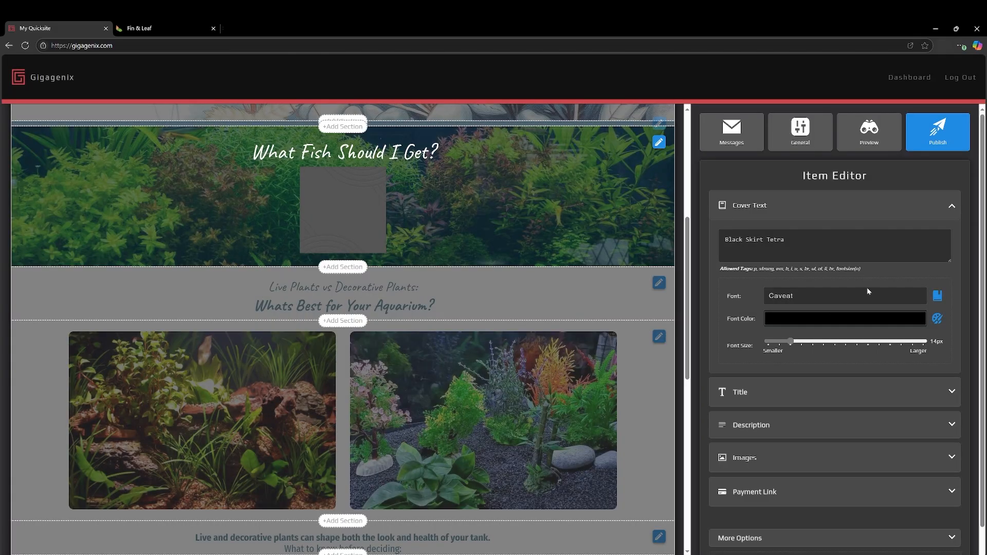
pyautogui.click(881, 324)
pyautogui.moveTo(802, 344); pyautogui.dragTo(823, 341)
pyautogui.doubleClick(744, 335)
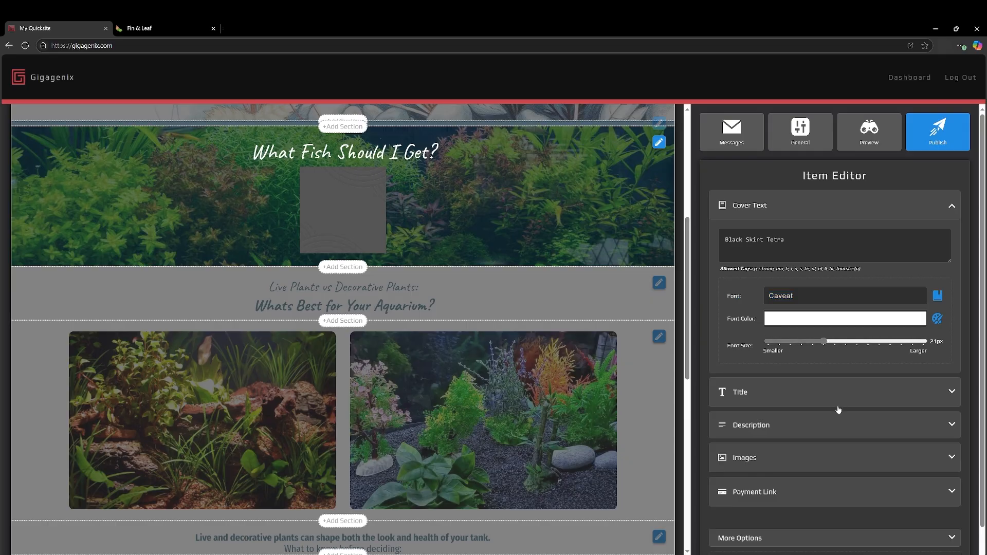
# Upload Black_Skirt_Tetra.webp as the Black Skirt Tetra item's image and save the item.
pyautogui.click(772, 462)
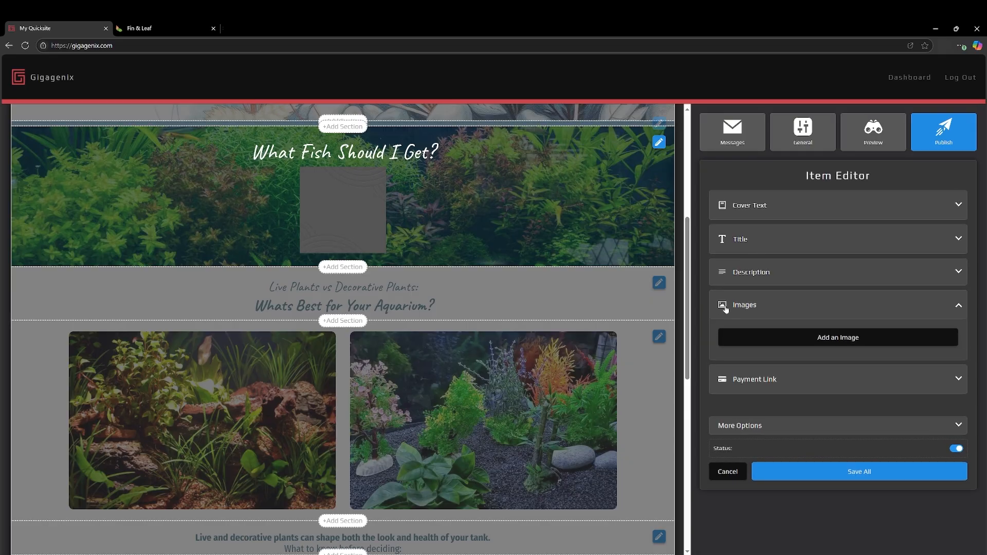
pyautogui.click(832, 336)
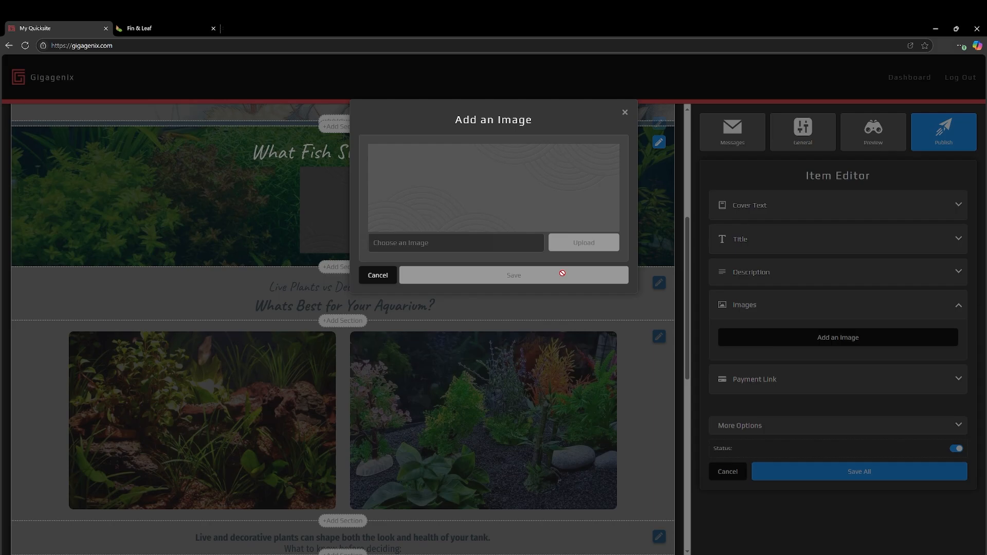
pyautogui.click(453, 241)
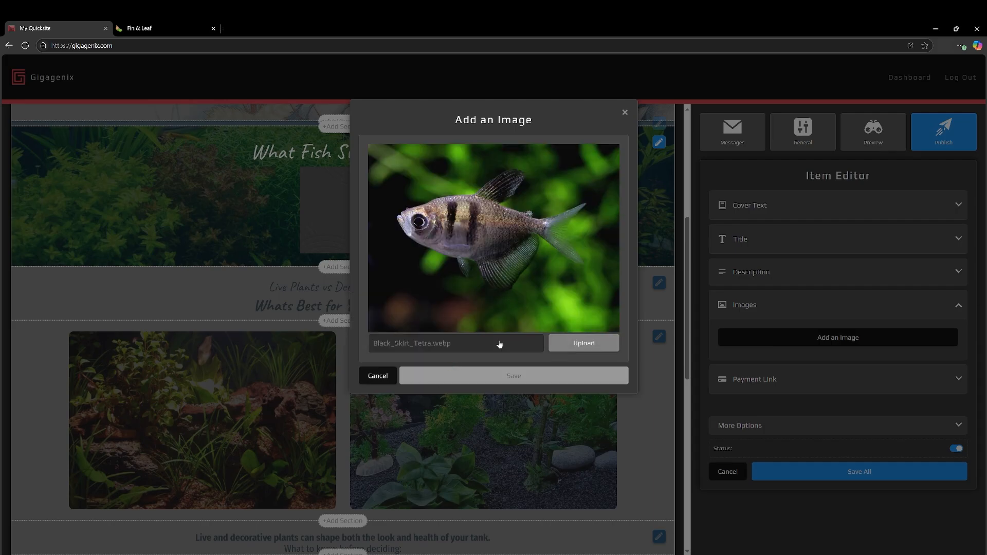
pyautogui.click(560, 348)
pyautogui.click(537, 382)
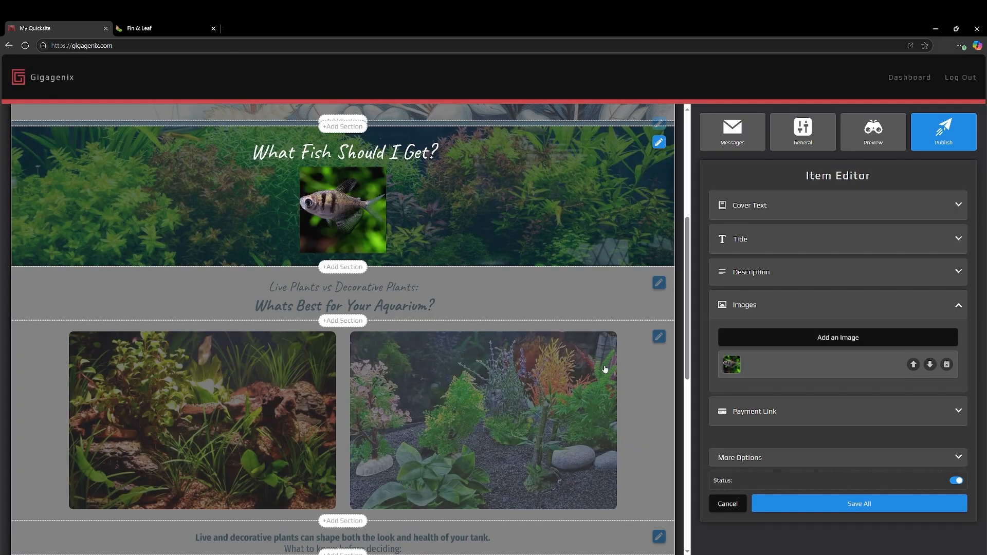
pyautogui.click(838, 503)
# Add a second item to the fish section with the cover text "Venezuelan Corydora".
pyautogui.click(756, 206)
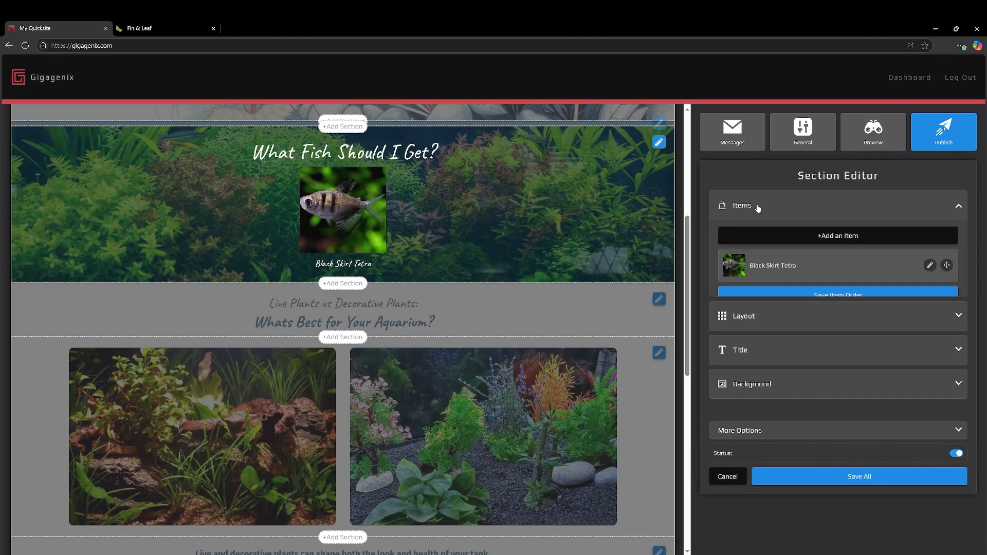
pyautogui.click(794, 242)
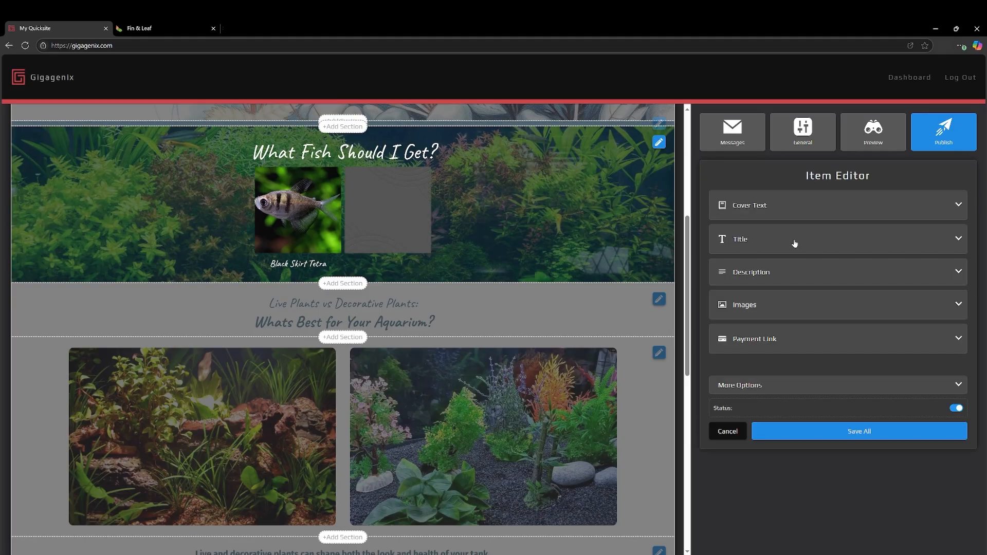
pyautogui.click(771, 208)
pyautogui.click(762, 243)
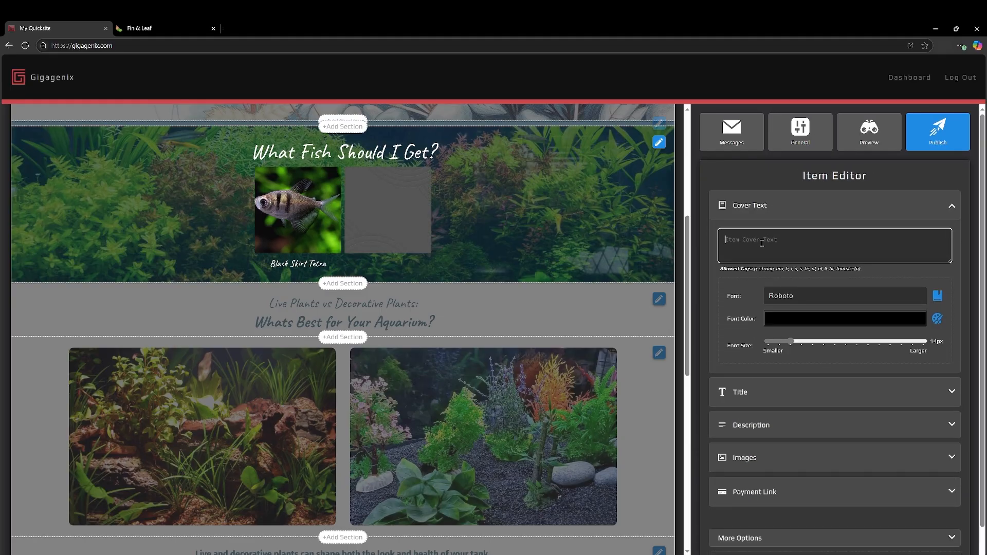
pyautogui.write('Venezuelan Corydora')
# Format the Venezuelan Corydora cover text in white Caveat at a font size of 21px.
pyautogui.click(936, 296)
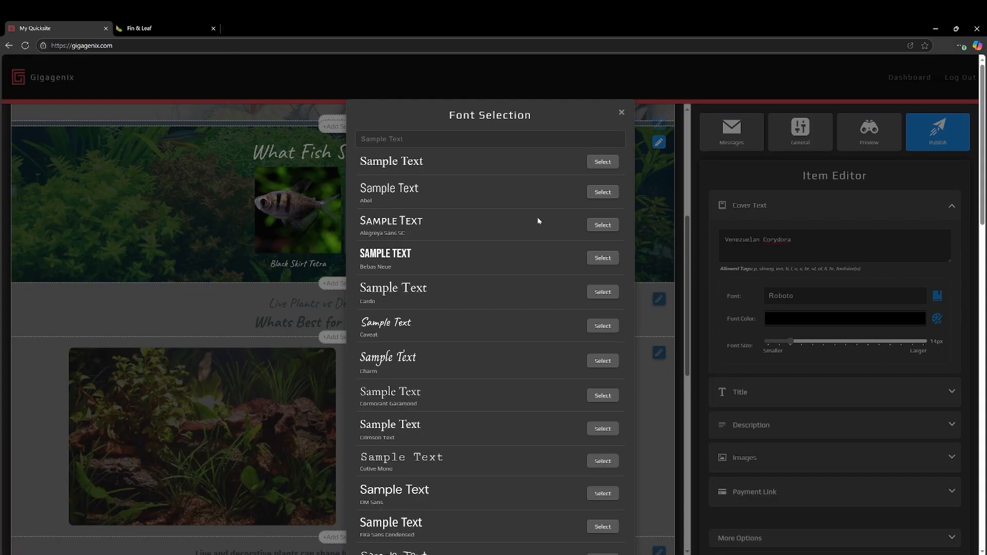
pyautogui.click(602, 326)
pyautogui.click(937, 320)
pyautogui.scroll(-10, 522, 356)
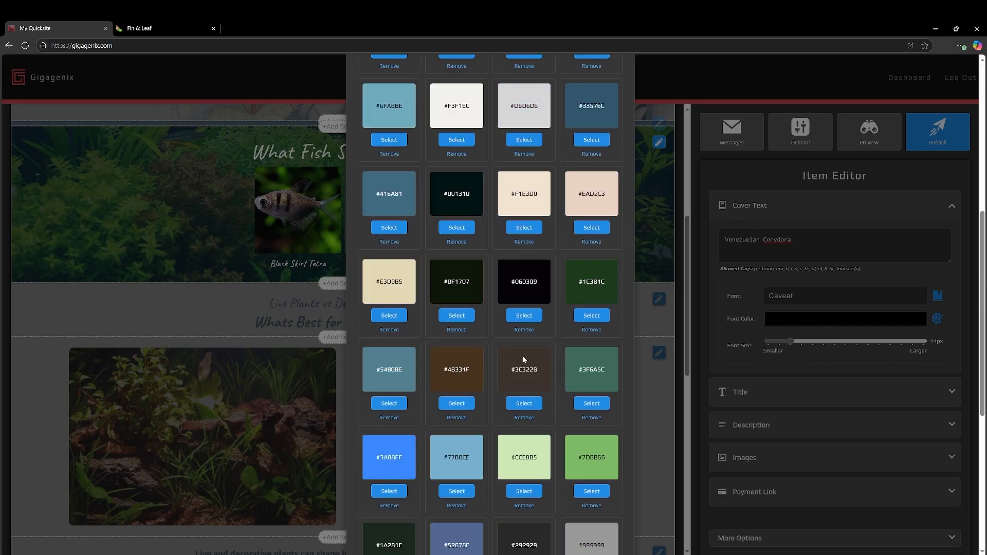
pyautogui.click(457, 524)
pyautogui.moveTo(790, 341); pyautogui.dragTo(822, 343)
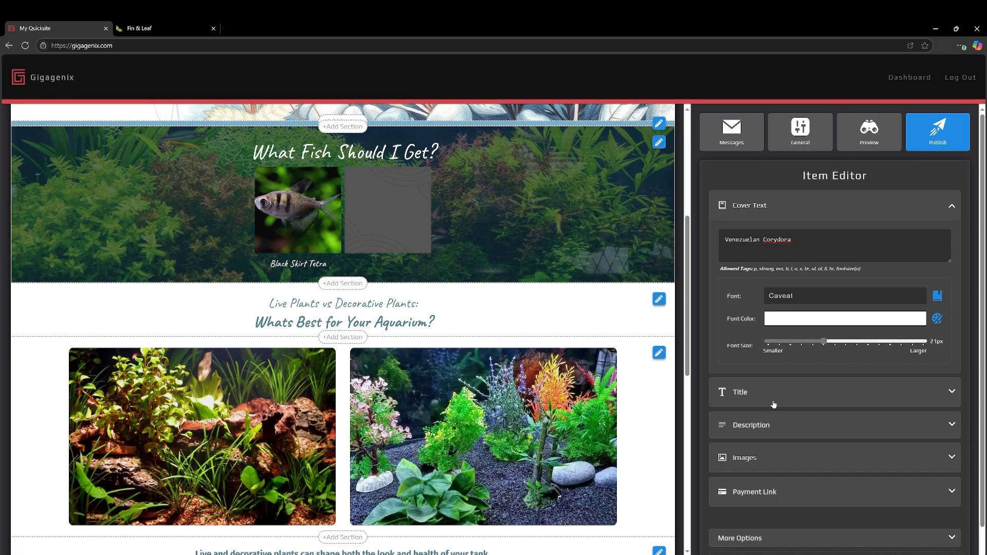
# Upload black-venezuelan-corydora.webp as the Venezuelan Corydora item's image and save the item.
pyautogui.click(768, 458)
pyautogui.click(776, 344)
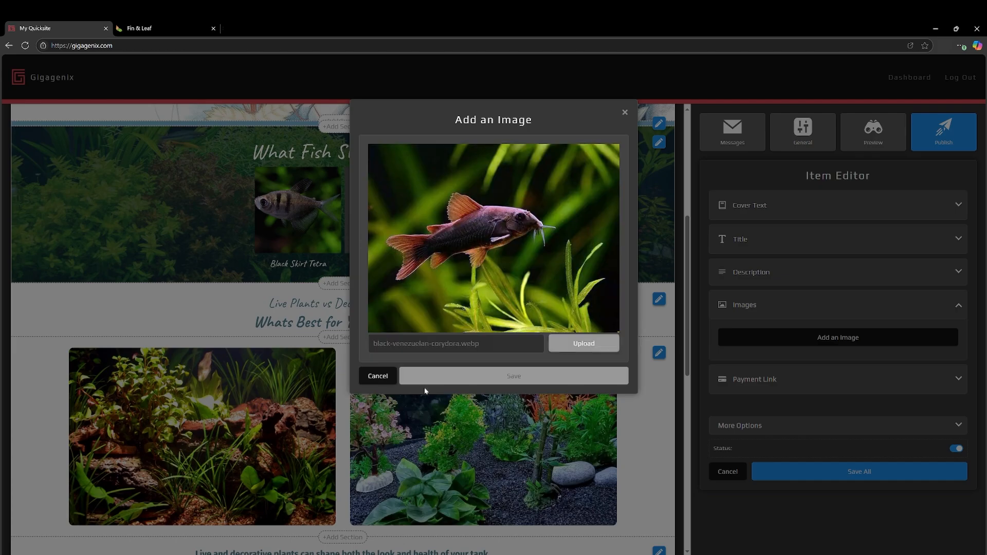
pyautogui.click(583, 343)
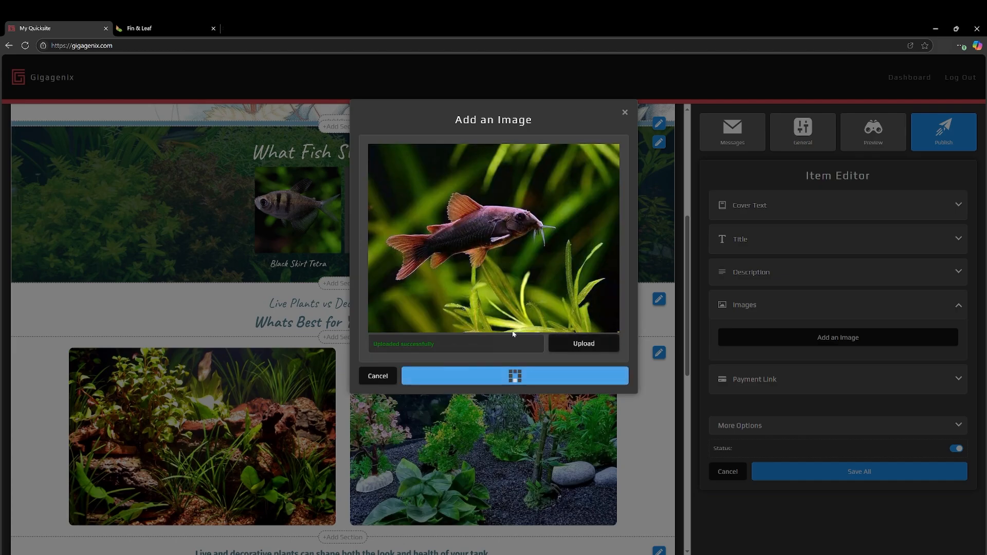
pyautogui.click(513, 376)
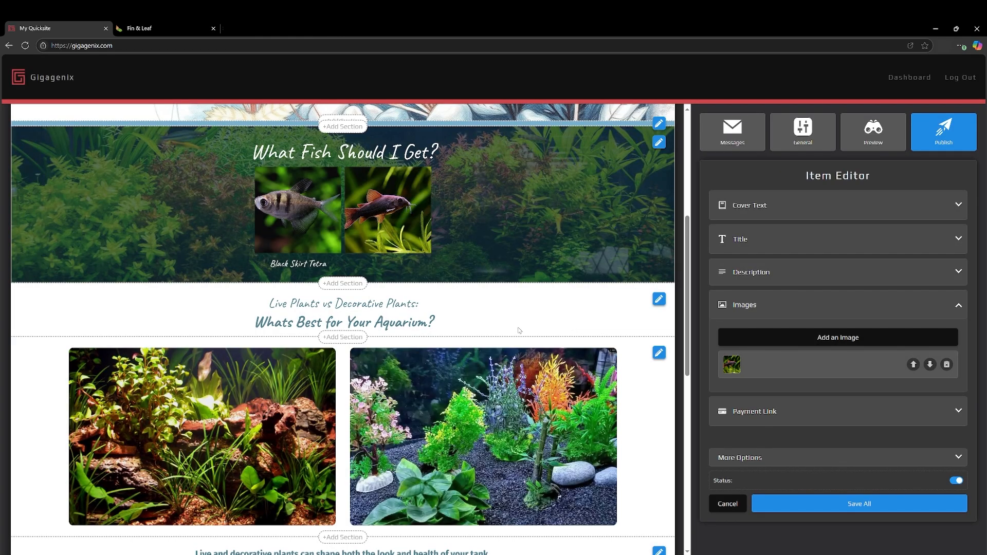
pyautogui.click(850, 505)
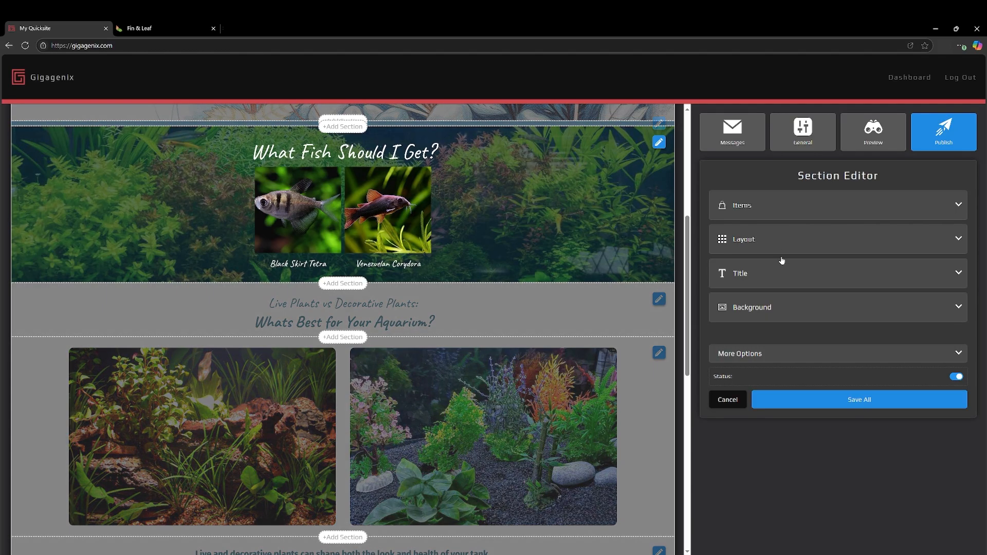
# Increase the fish section's vertical and horizontal item spacing by one notch each.
pyautogui.click(744, 244)
pyautogui.click(836, 282)
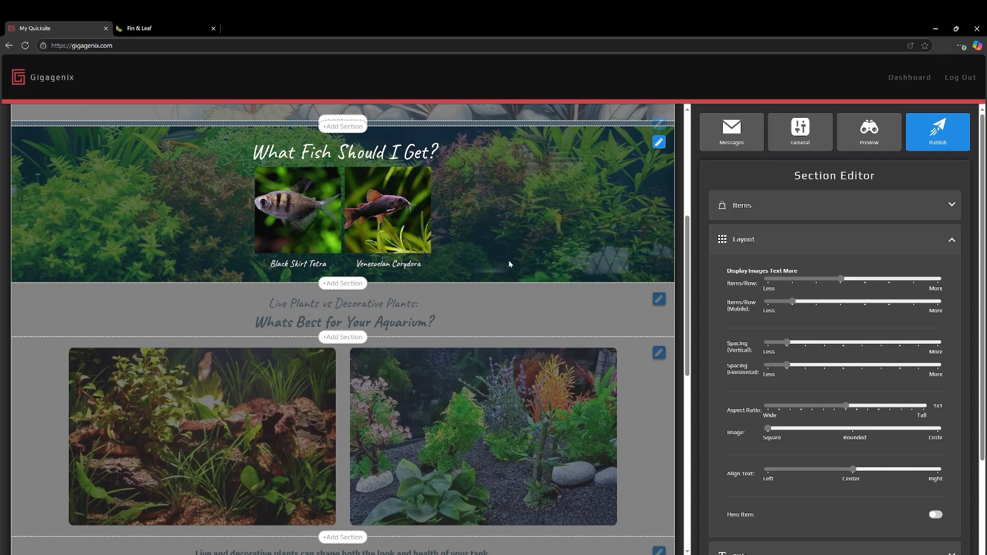
pyautogui.click(806, 343)
pyautogui.click(805, 364)
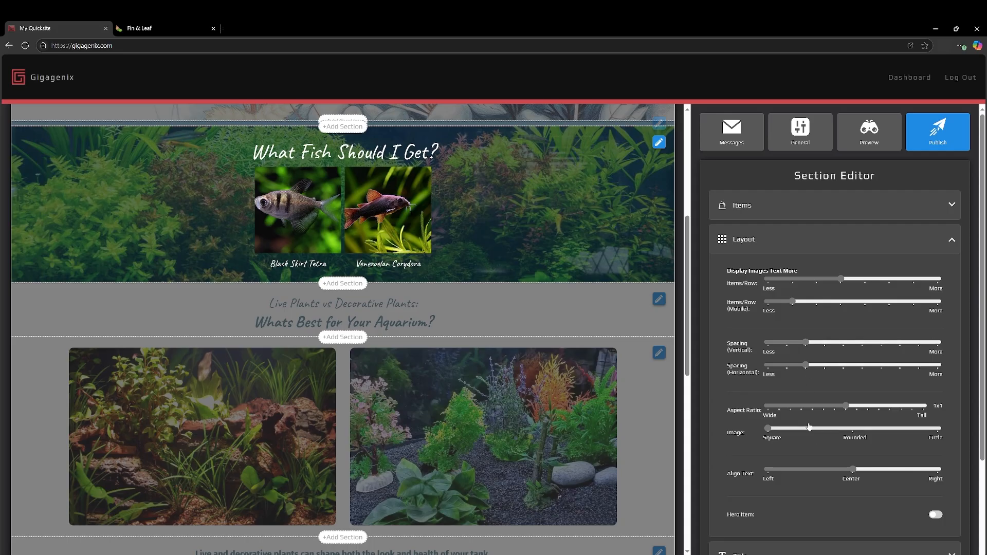
# Set the fish items' aspect ratio to 4x3 with rounded images and save the section.
pyautogui.click(812, 406)
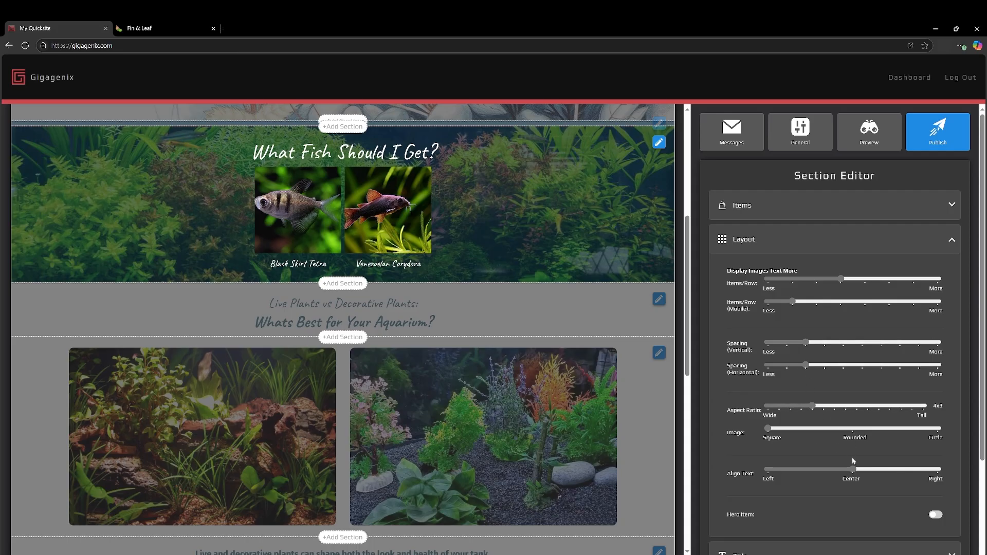
pyautogui.click(853, 429)
pyautogui.scroll(-3, 843, 488)
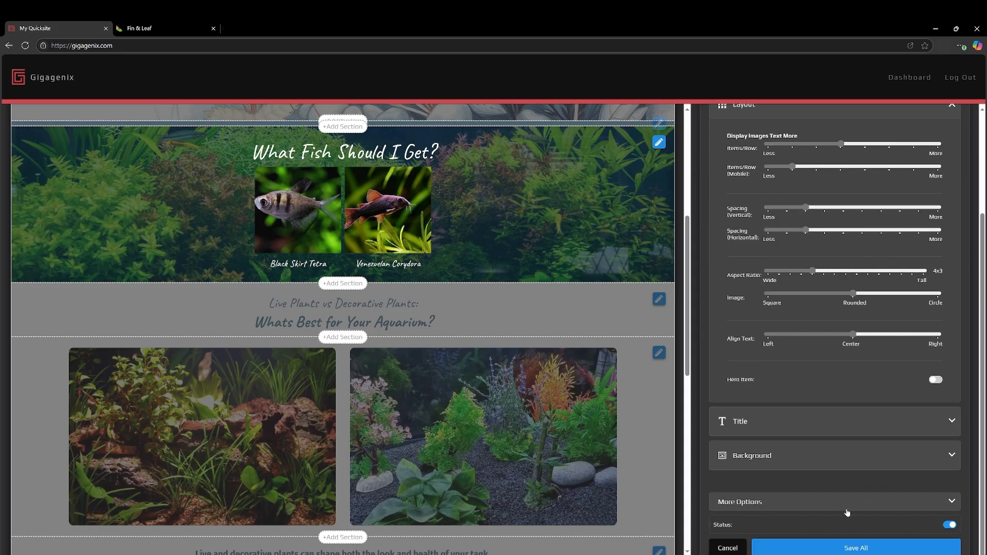
pyautogui.click(823, 549)
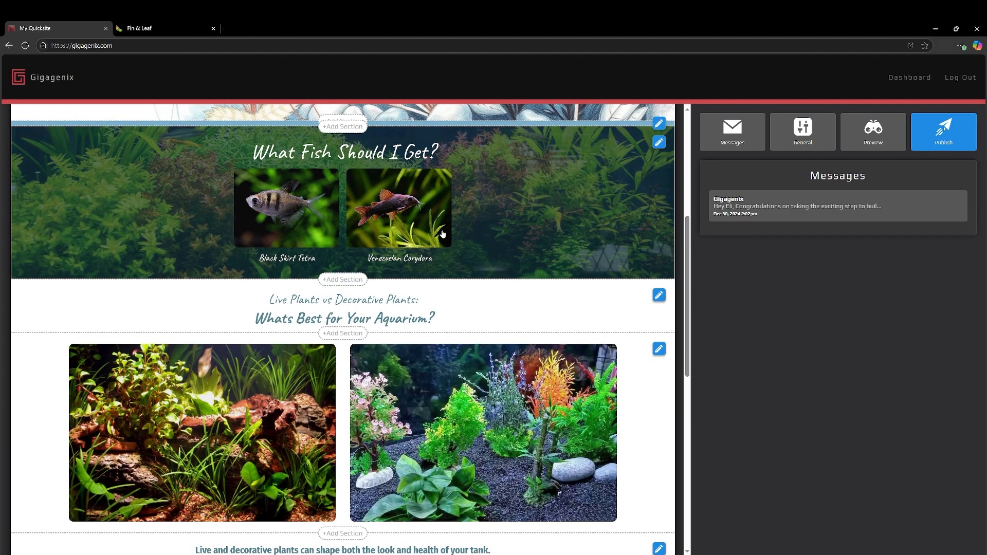
# Lower the fish section's background image opacity to roughly a fifth of its range and save the section.
pyautogui.click(659, 142)
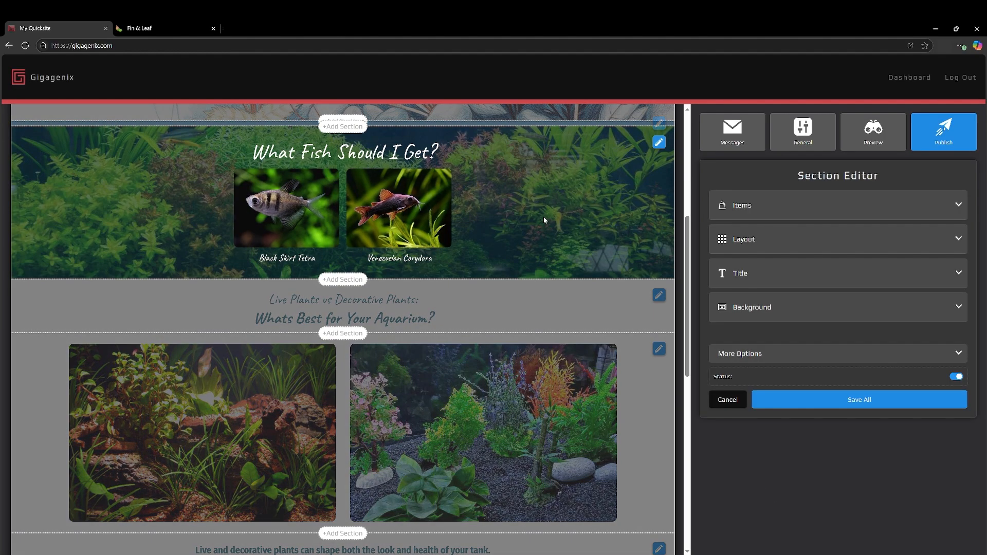
pyautogui.click(749, 310)
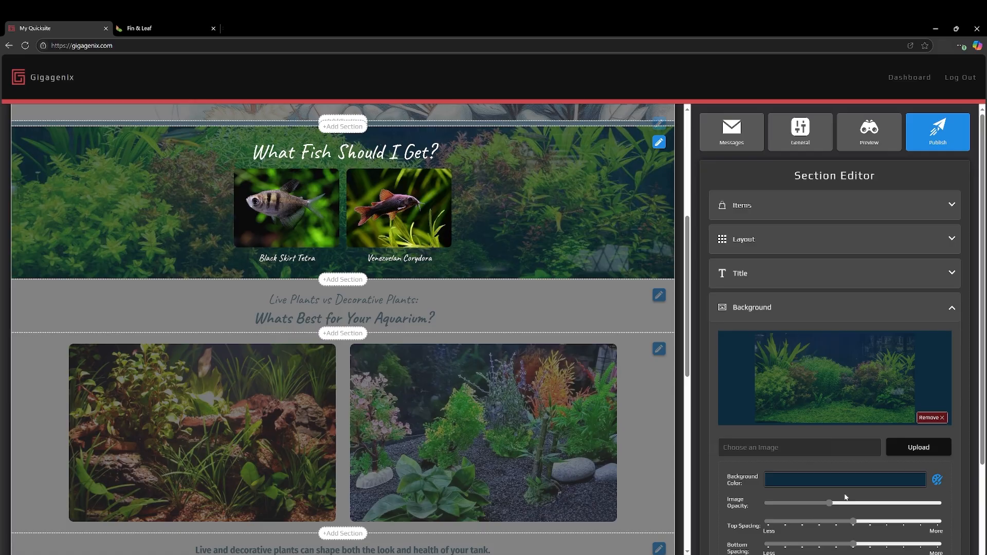
pyautogui.moveTo(829, 503); pyautogui.dragTo(802, 508)
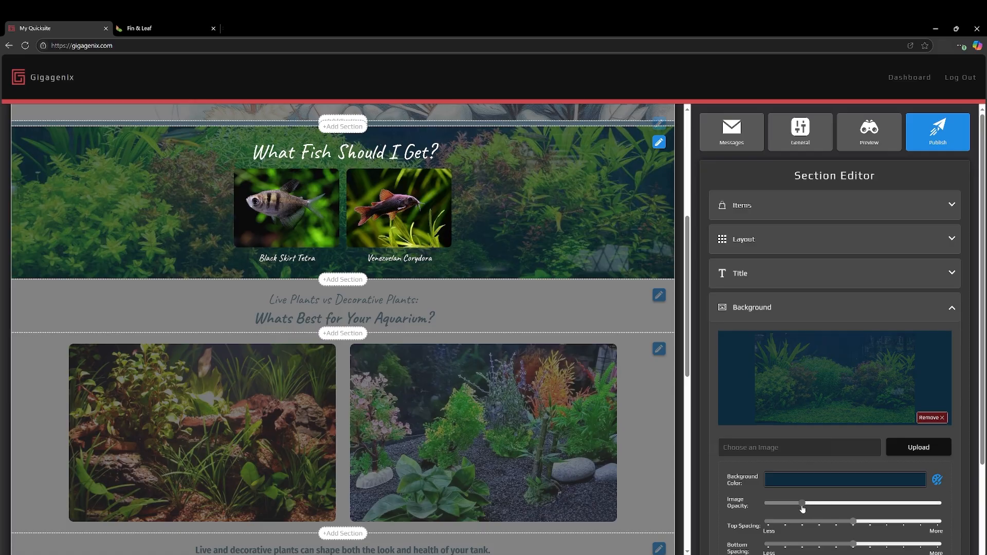
pyautogui.scroll(-3, 803, 508)
pyautogui.click(843, 540)
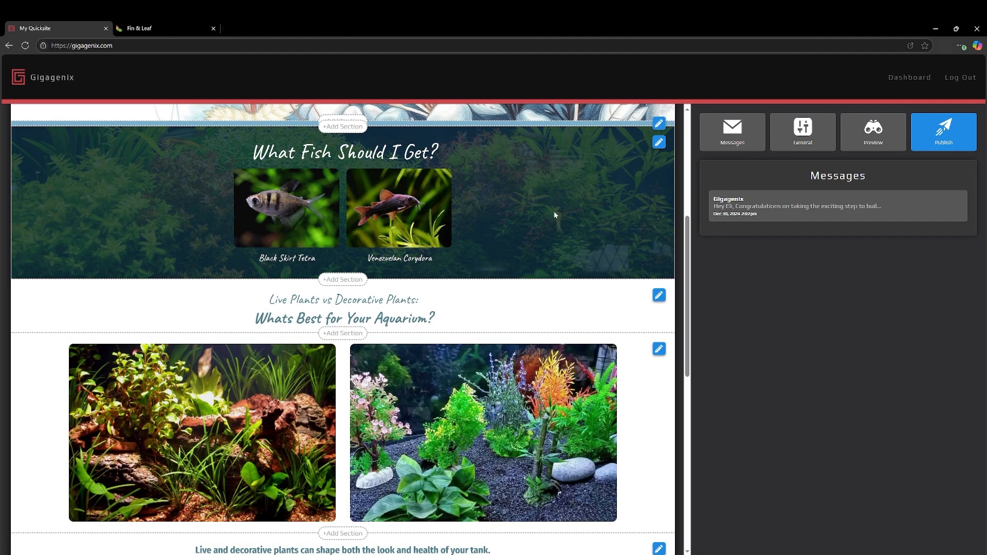
# Add a third item to the fish section with the cover text "Otocinclus".
pyautogui.click(658, 142)
pyautogui.click(783, 204)
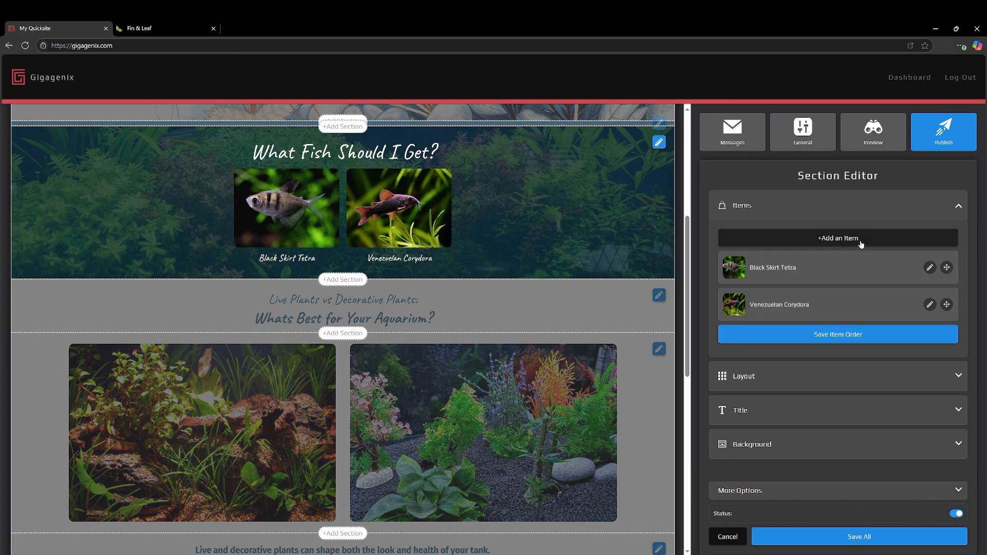
pyautogui.click(857, 238)
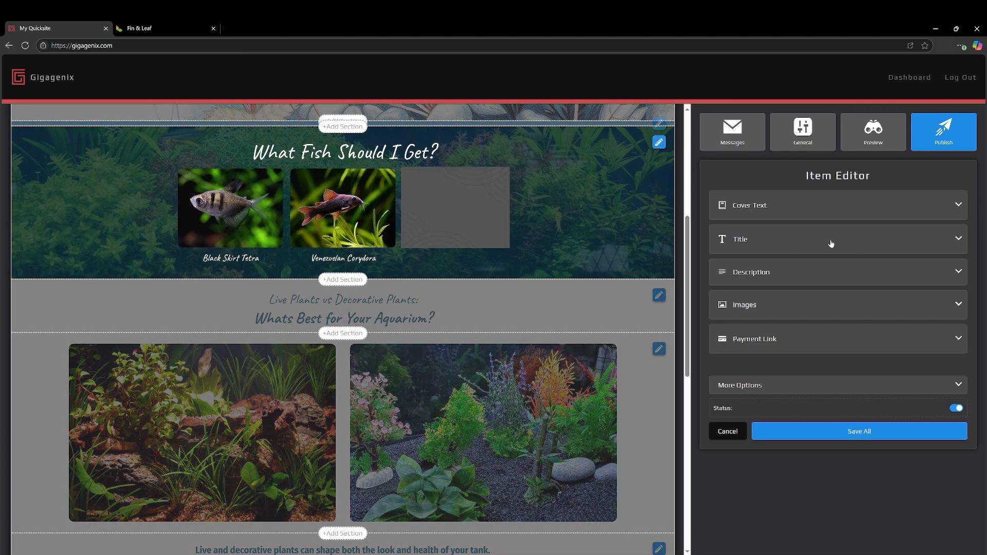
pyautogui.click(756, 211)
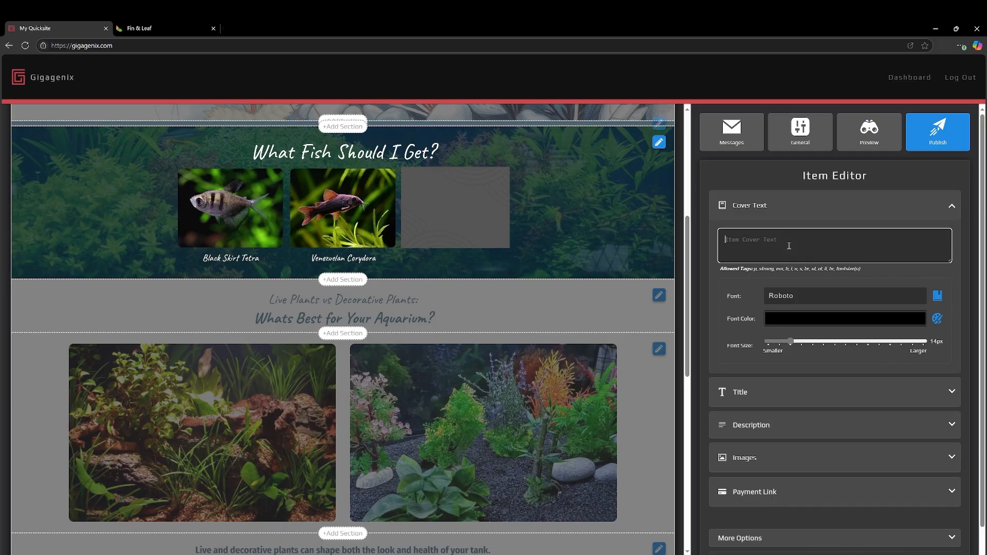
pyautogui.write('Otocinclus')
# Format the Otocinclus cover text in white Caveat at a font size of 21px.
pyautogui.click(936, 295)
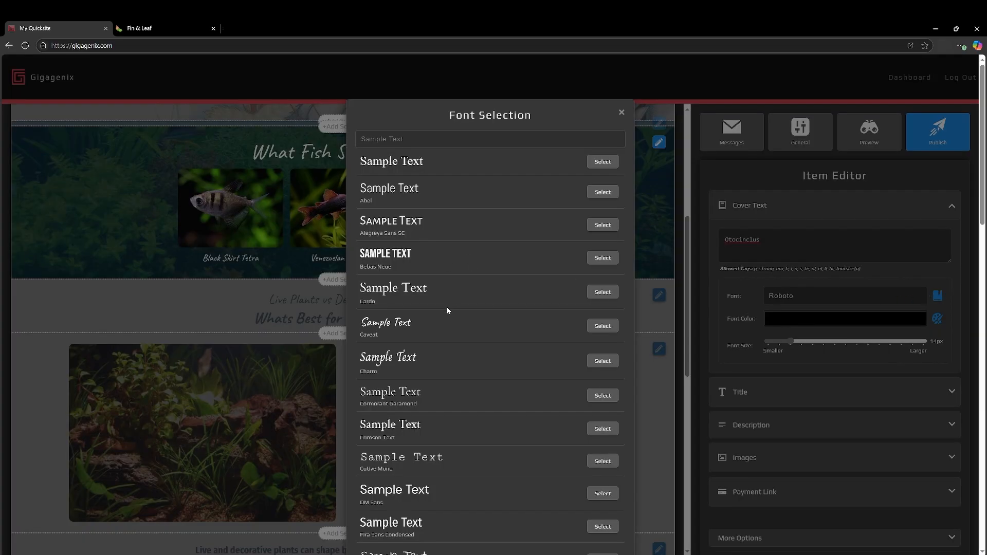
pyautogui.click(602, 325)
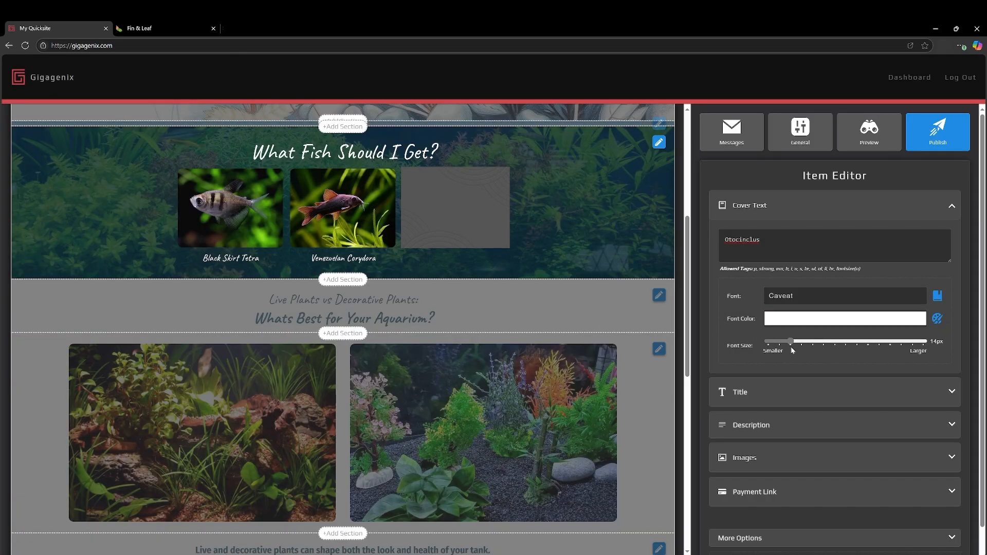
pyautogui.moveTo(791, 346); pyautogui.dragTo(823, 347)
# Upload the striped Otocinclus photo as the Otocinclus item's image and save the item.
pyautogui.scroll(-1, 823, 350)
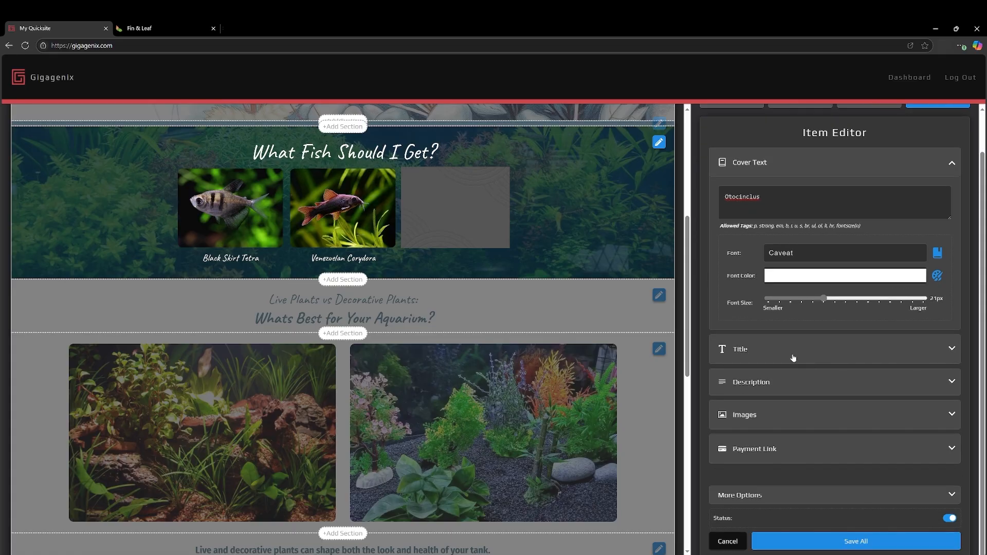
pyautogui.click(794, 415)
pyautogui.click(800, 340)
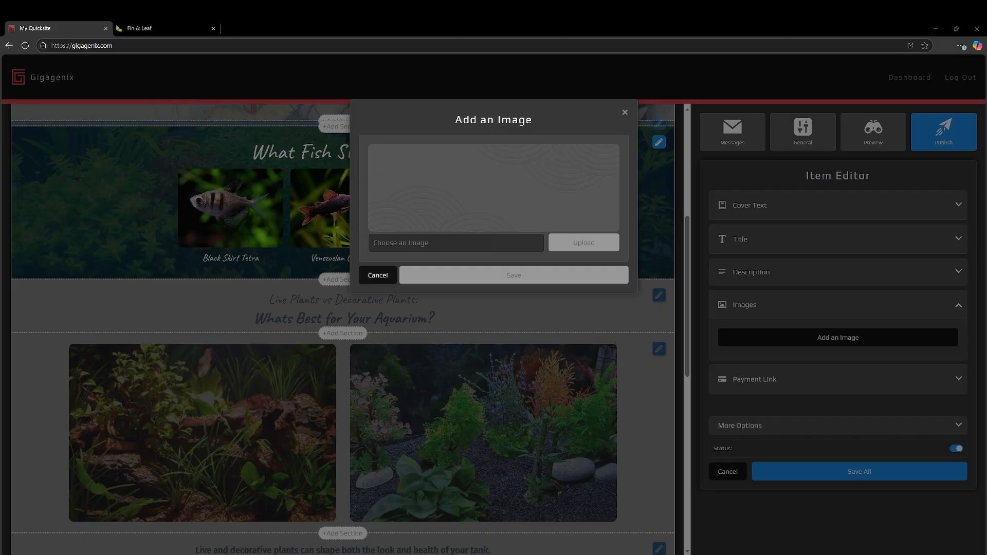
pyautogui.click(566, 324)
pyautogui.click(511, 352)
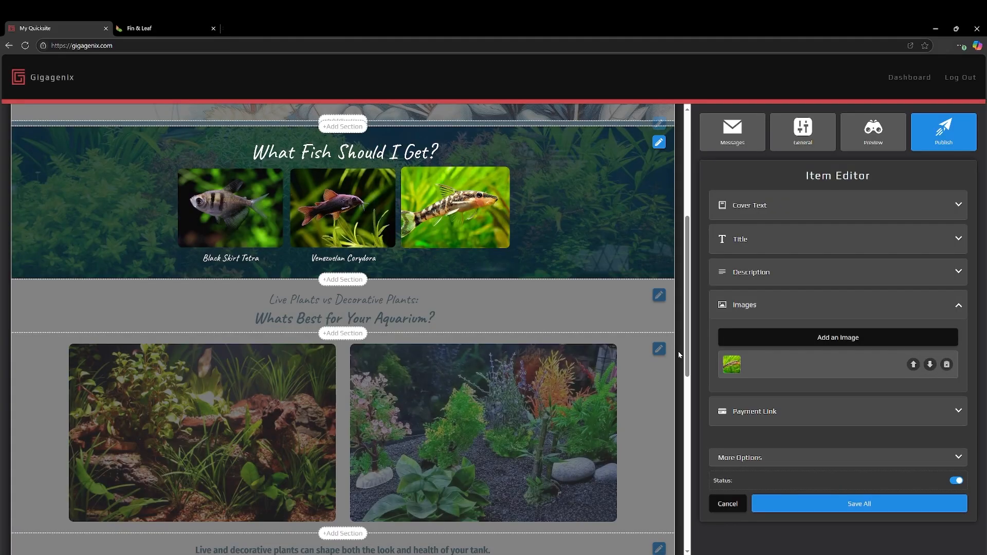
pyautogui.click(813, 503)
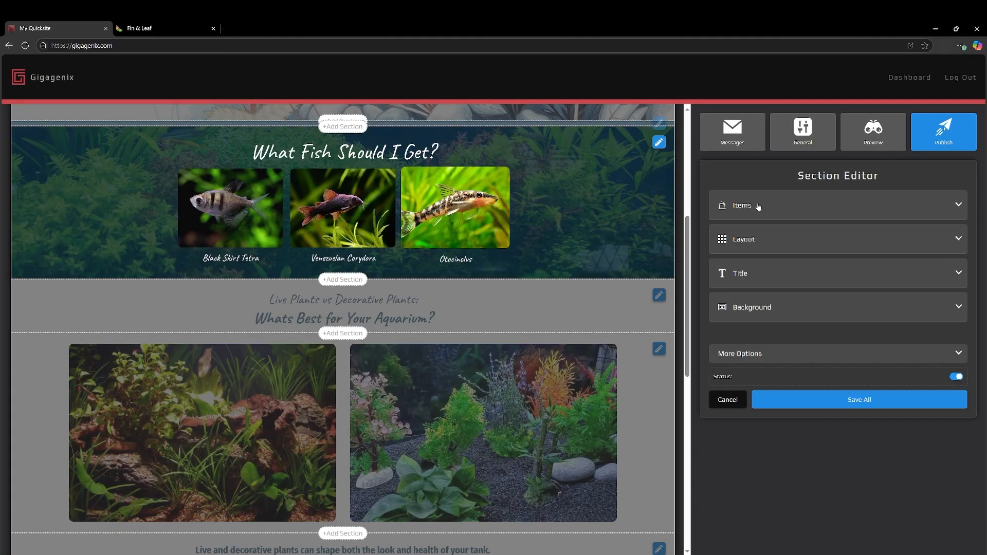
# Add a fourth item to the fish section with the cover text "Rainbow Shark".
pyautogui.click(792, 209)
pyautogui.click(873, 237)
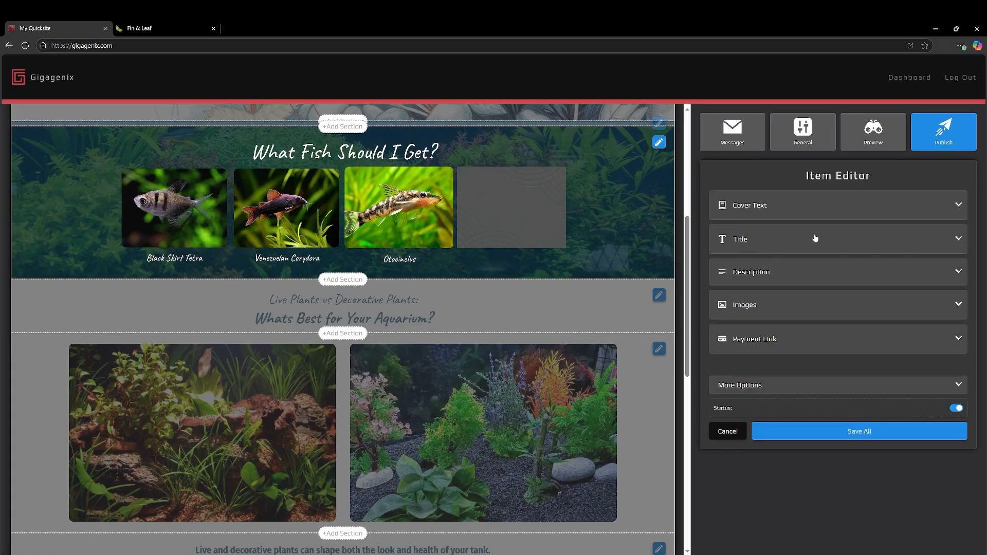
pyautogui.click(767, 211)
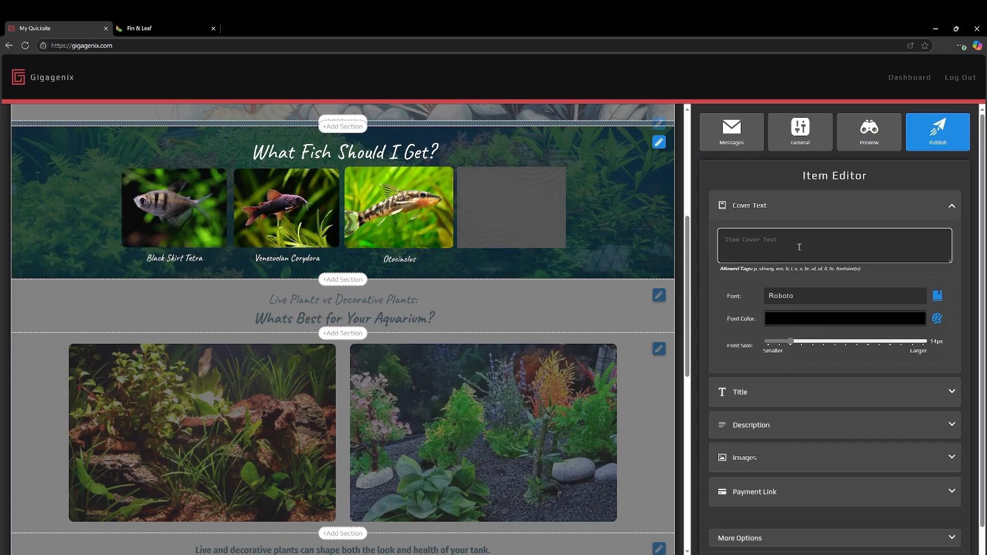
pyautogui.write('Rainbow Shark')
# Format the Rainbow Shark cover text in white Caveat and enlarge its font size to match the other captions.
pyautogui.click(934, 295)
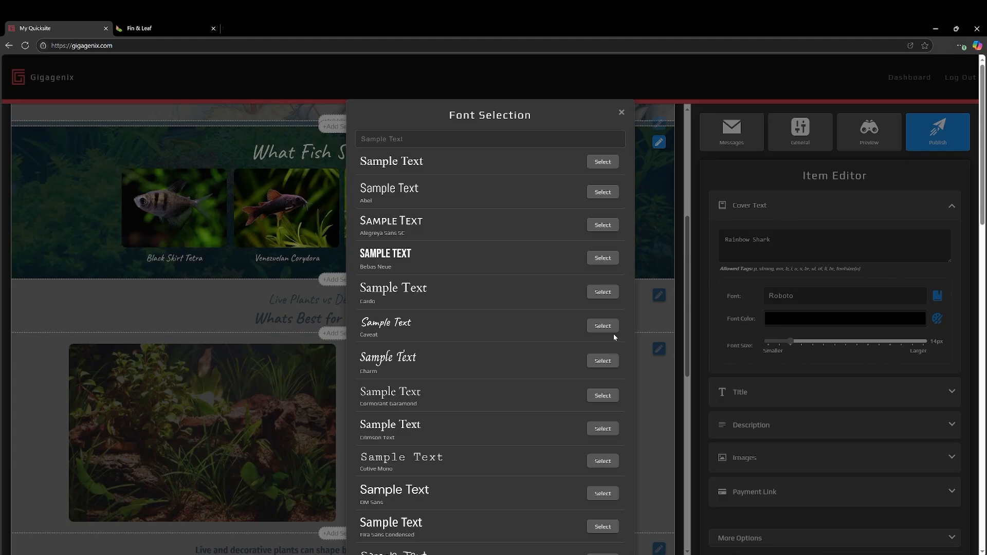
pyautogui.click(606, 329)
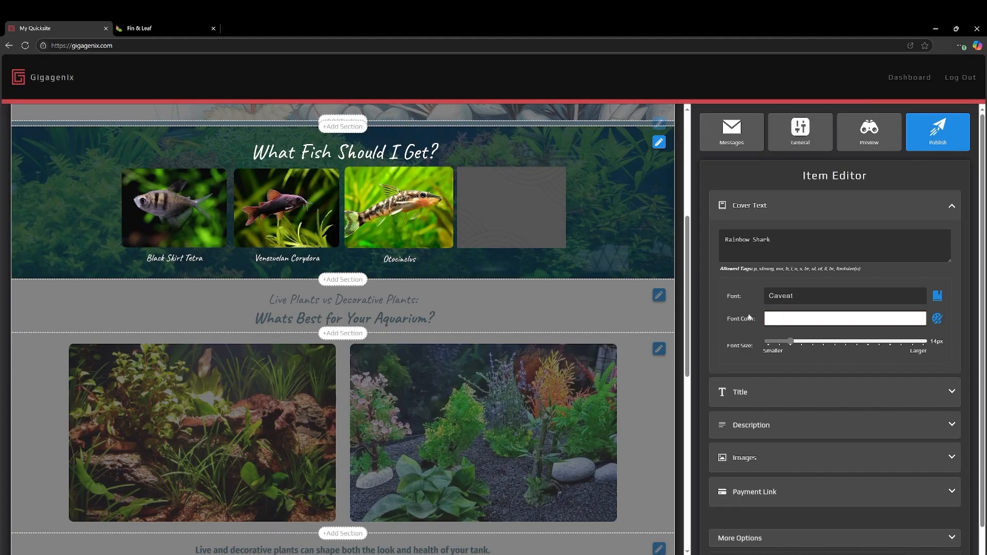
pyautogui.moveTo(831, 342); pyautogui.dragTo(813, 343)
# Upload rainbow-shark.jpg as the Rainbow Shark item's image and save the item.
pyautogui.scroll(-1, 797, 394)
pyautogui.click(766, 415)
pyautogui.click(786, 339)
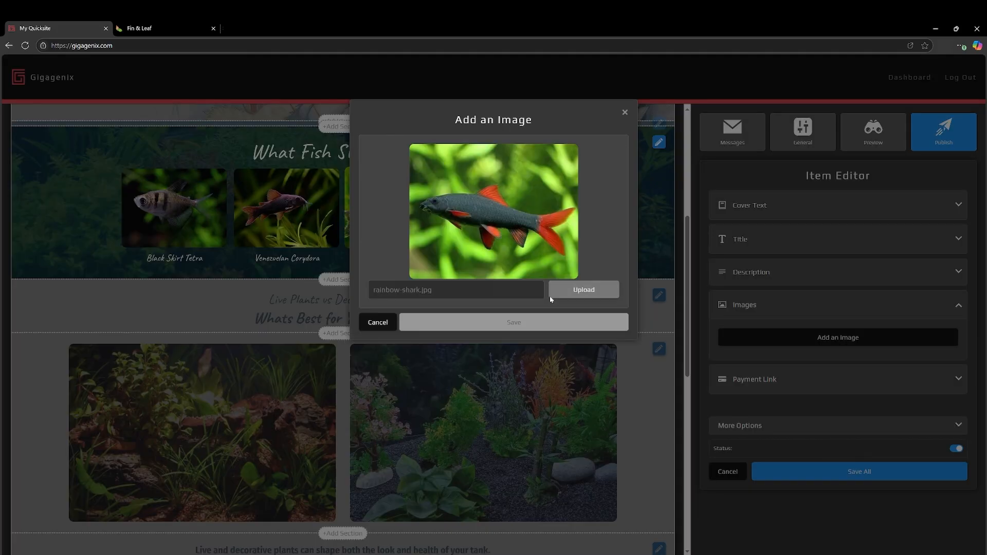
pyautogui.click(581, 286)
pyautogui.click(511, 325)
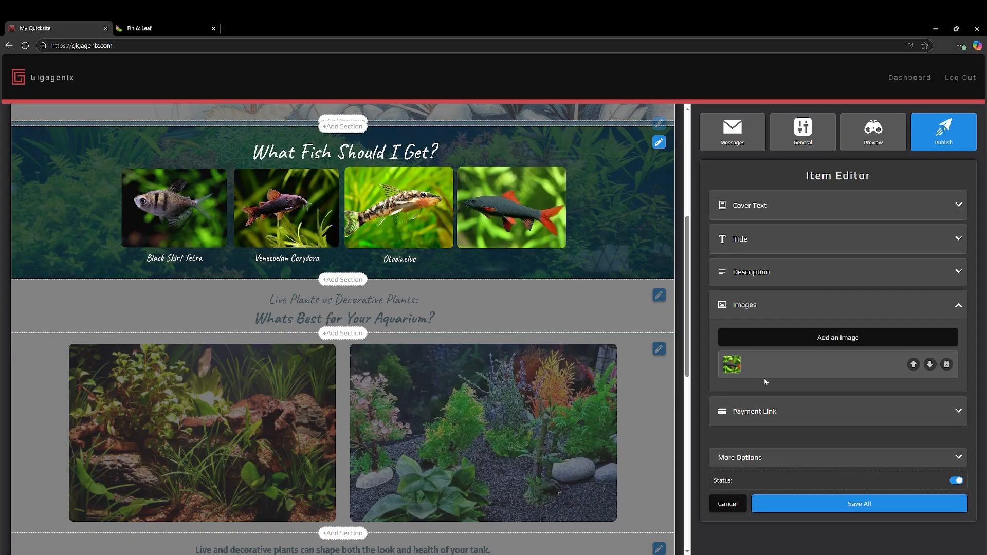
pyautogui.click(849, 506)
# Add a fifth item to the fish section with the cover text "Serpae Tetra".
pyautogui.click(761, 205)
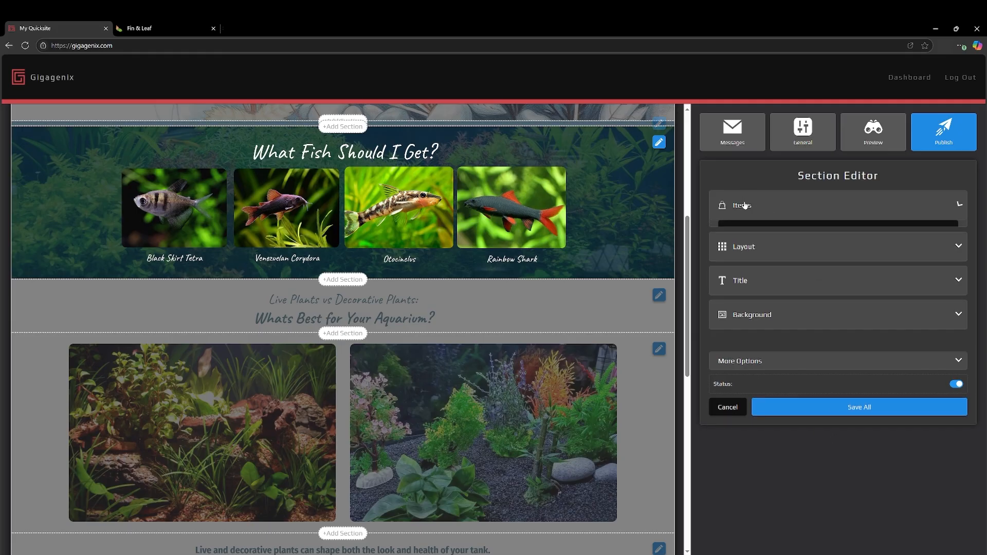
pyautogui.click(873, 240)
pyautogui.click(809, 215)
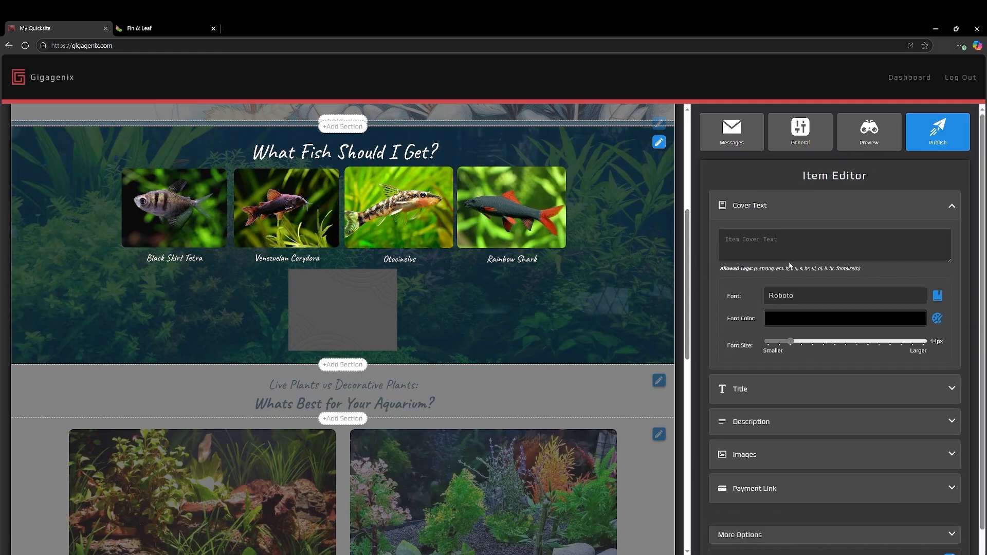
pyautogui.write('js')
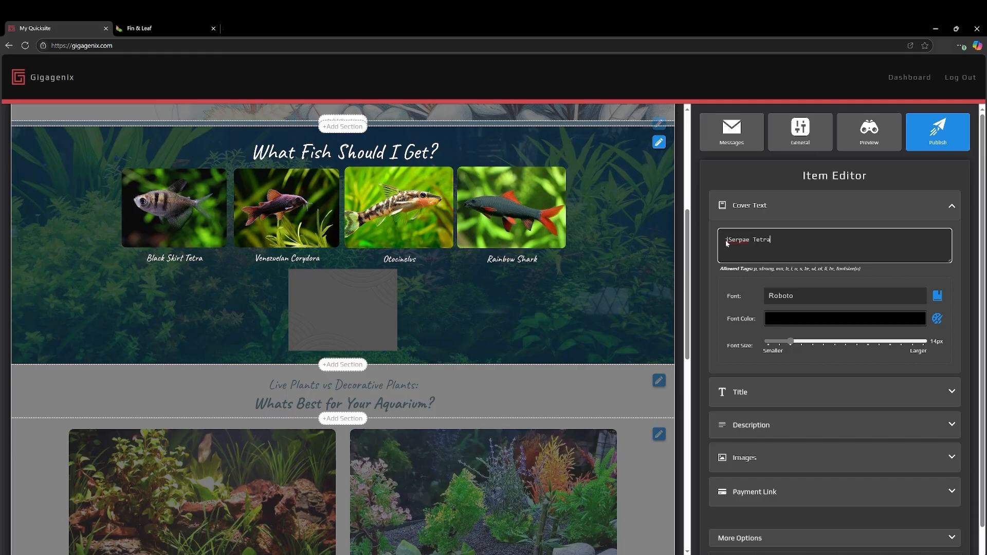
pyautogui.press('BackSpace')
# Format the Serpae Tetra cover text in white Caveat and enlarge its font size to match the other captions.
pyautogui.click(907, 302)
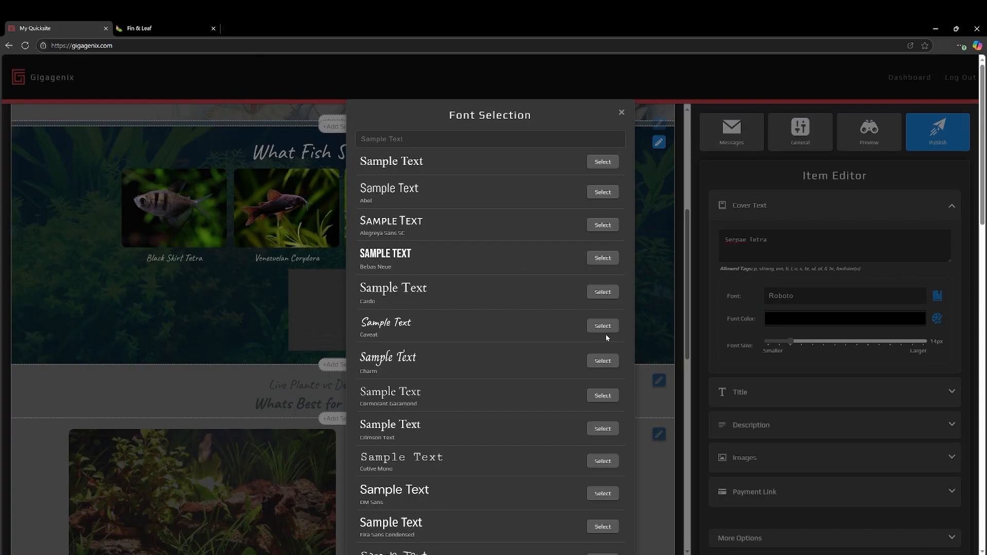
pyautogui.click(603, 326)
pyautogui.click(911, 323)
pyautogui.moveTo(791, 349); pyautogui.dragTo(737, 311)
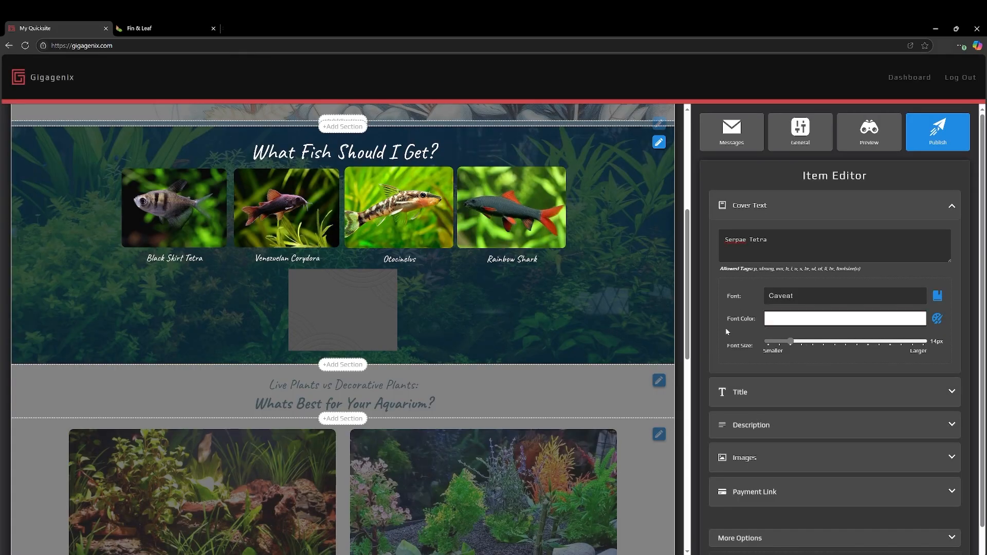
pyautogui.click(820, 343)
# Upload the orange-red Serpae Tetra photo as the Serpae Tetra item's image and save the item.
pyautogui.click(764, 457)
pyautogui.click(784, 340)
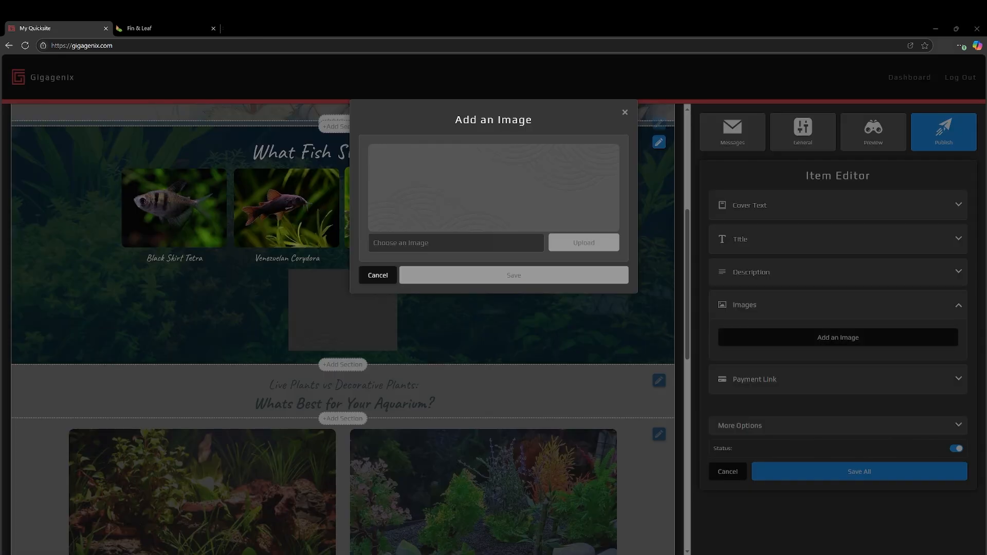
pyautogui.click(583, 332)
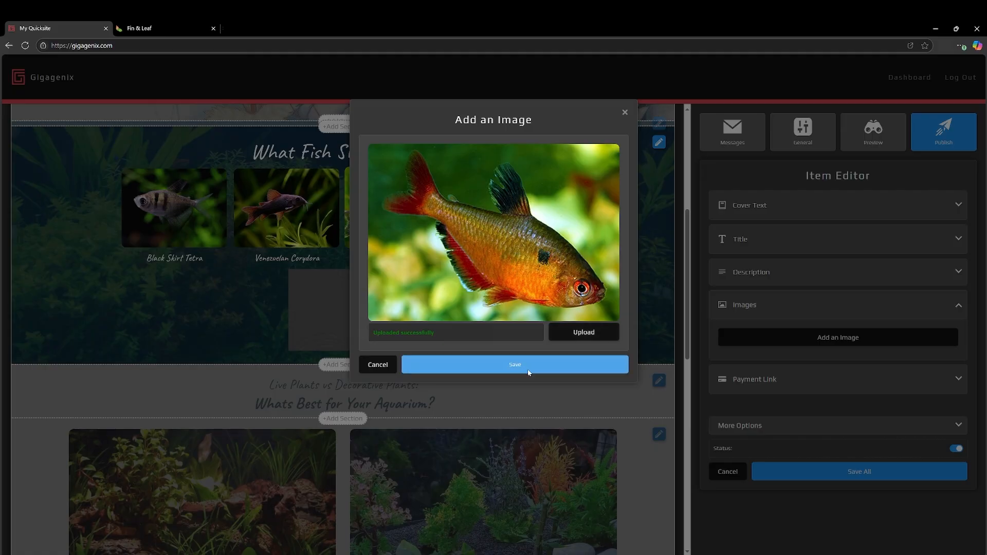
pyautogui.click(529, 372)
pyautogui.click(822, 502)
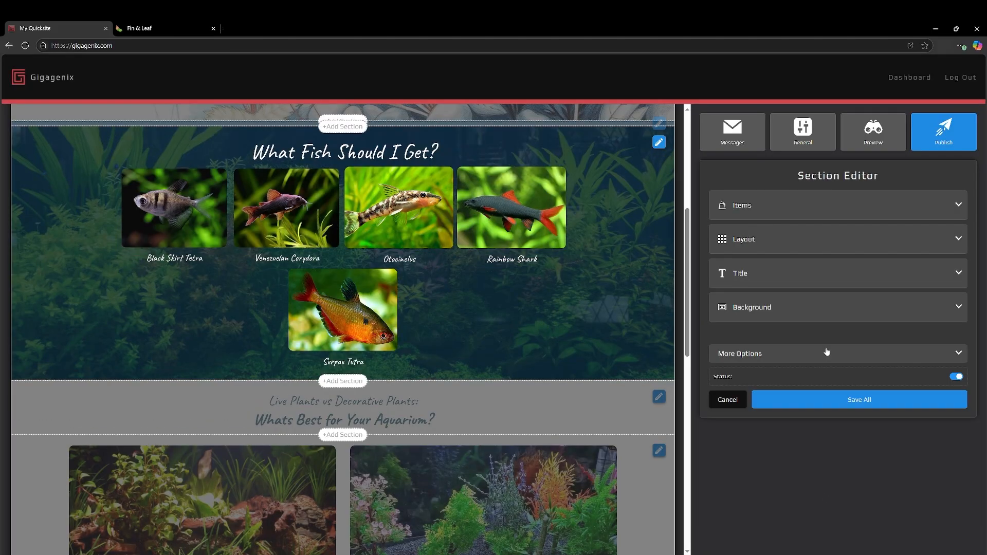
# Add a sixth item to the fish section with the cover text "Dragonscale Betta".
pyautogui.click(766, 204)
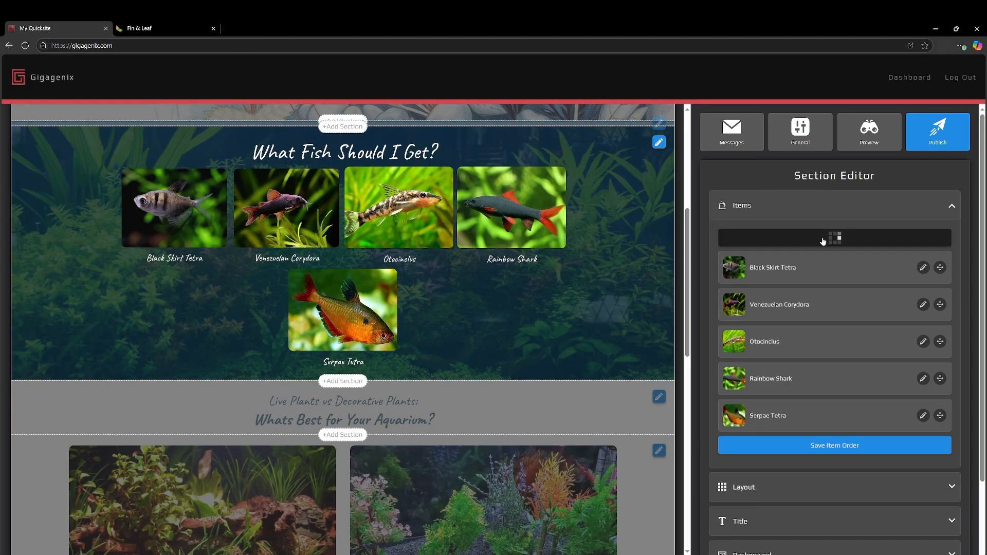
pyautogui.click(823, 239)
pyautogui.click(790, 215)
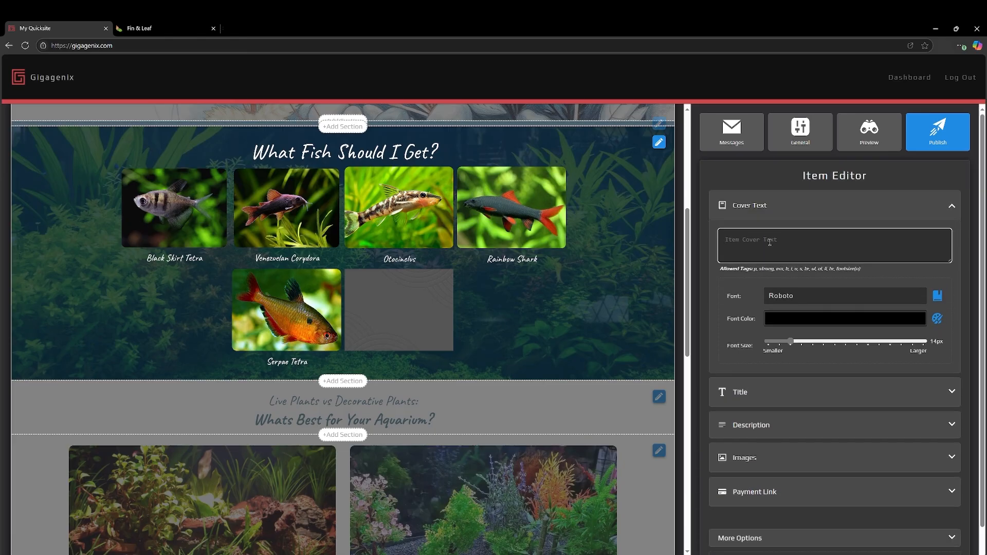
pyautogui.click(769, 242)
pyautogui.write('Dragonscale Betta')
# Format the Dragonscale Betta cover text in white Caveat and enlarge its font size to match the other captions.
pyautogui.click(936, 295)
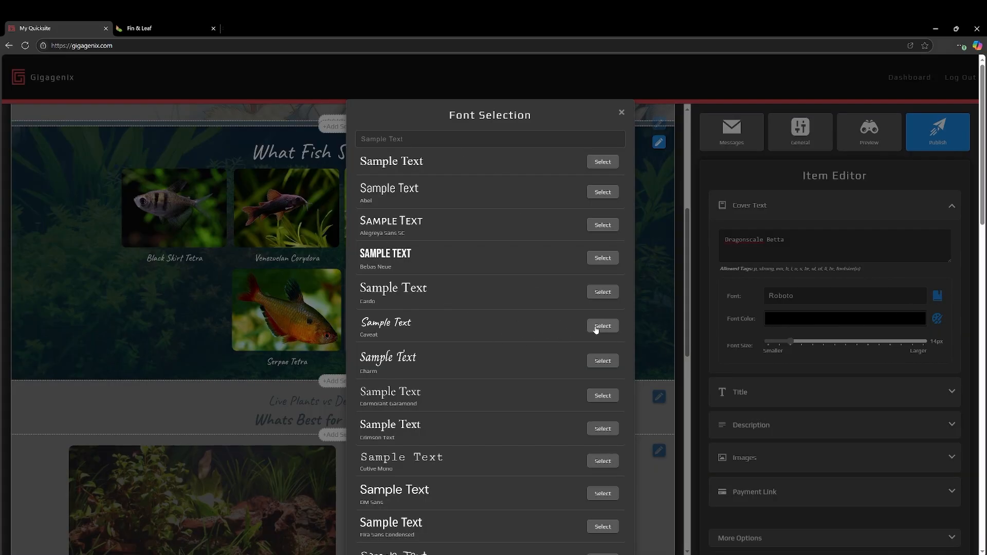
pyautogui.click(596, 327)
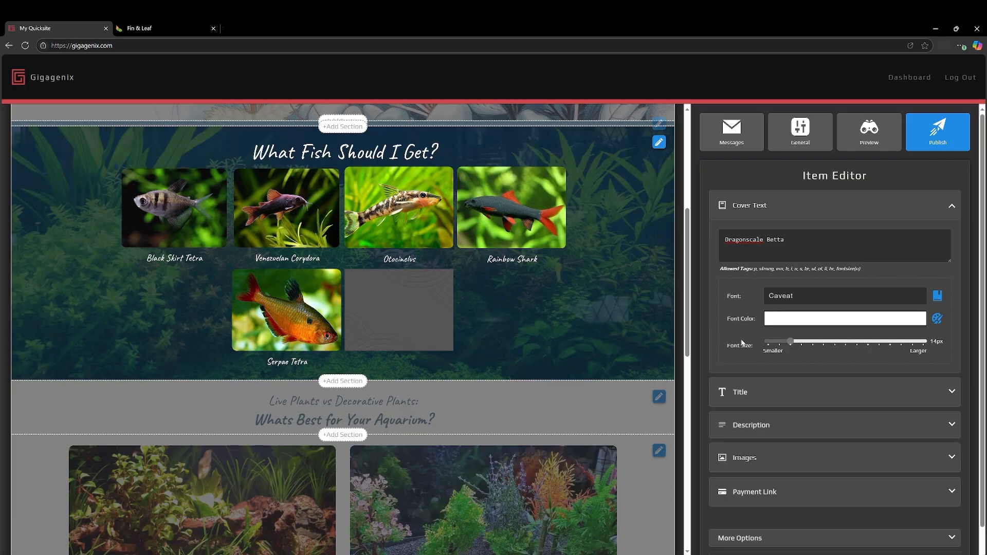
pyautogui.moveTo(790, 341); pyautogui.dragTo(823, 343)
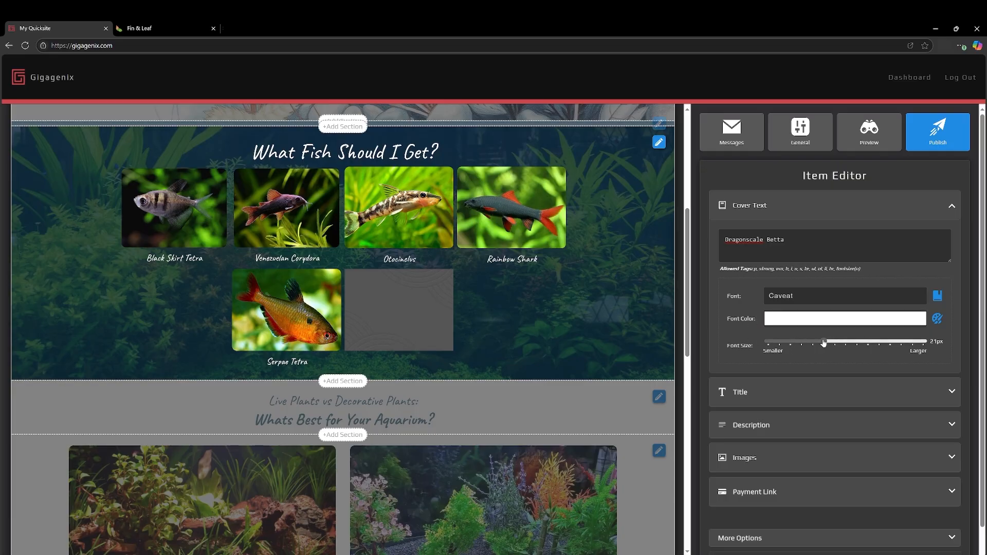
# Upload the green-and-yellow betta photo as the Dragonscale Betta item's image and save the item.
pyautogui.click(783, 455)
pyautogui.click(808, 338)
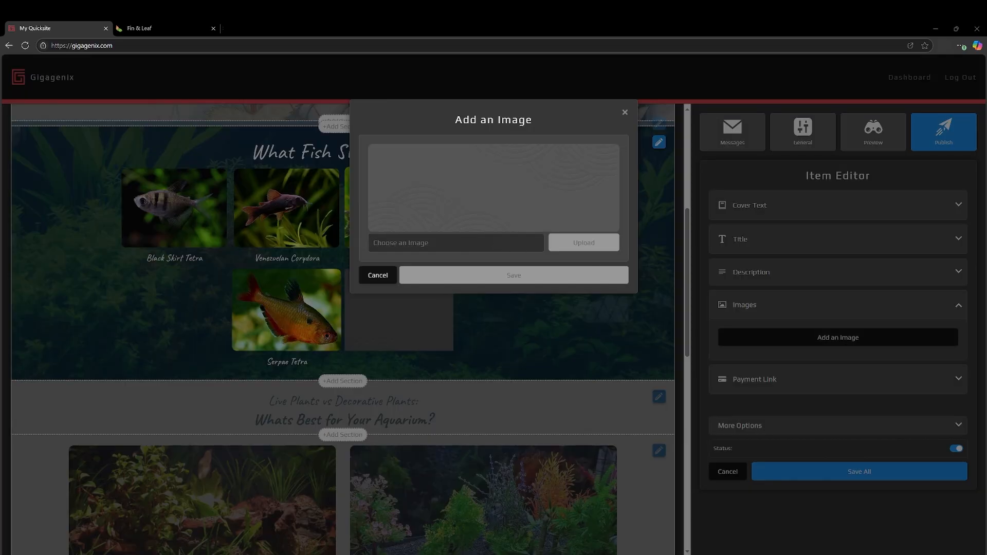
pyautogui.click(584, 331)
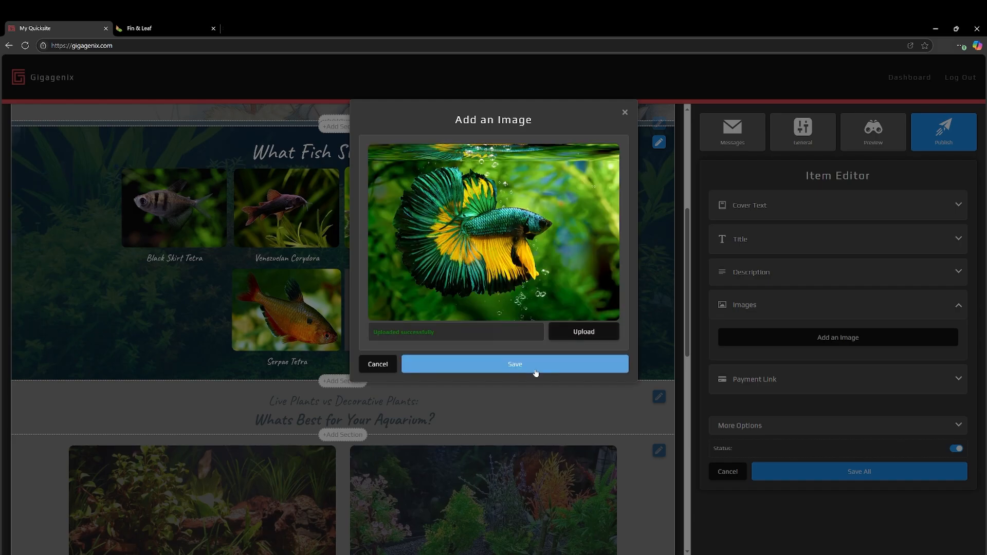
pyautogui.click(535, 366)
pyautogui.click(842, 498)
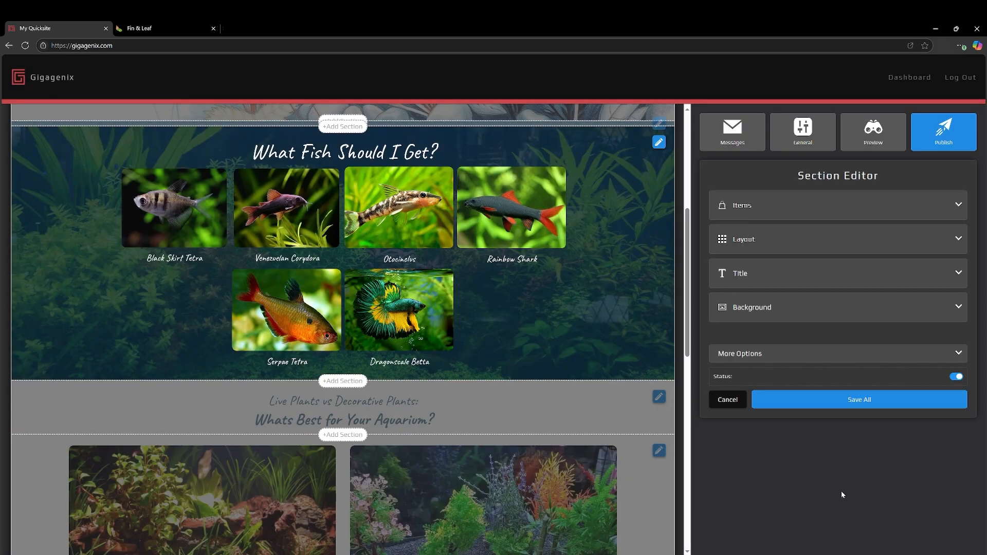
# Add a seventh item to the fish section with the cover text "Dwarf Shrimp".
pyautogui.click(766, 208)
pyautogui.click(833, 240)
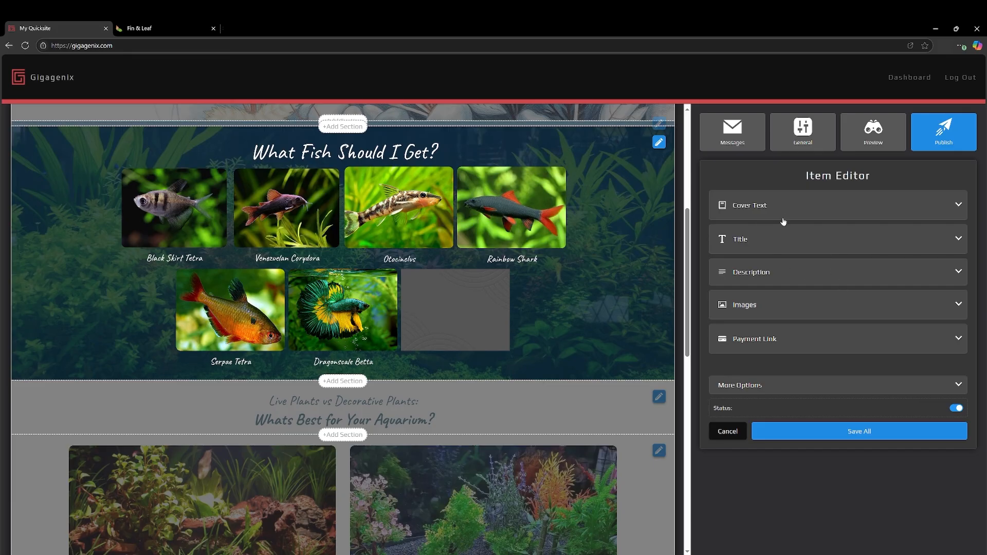
pyautogui.click(828, 203)
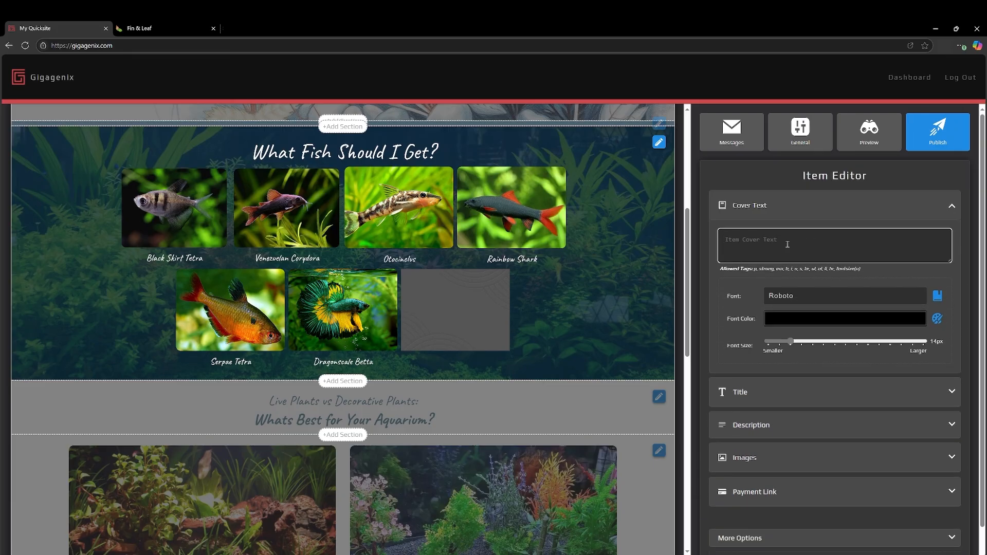
pyautogui.write('Dwarf Shrimp')
# Format the Dwarf Shrimp cover text in white Caveat and enlarge its font size to match the other captions.
pyautogui.click(937, 295)
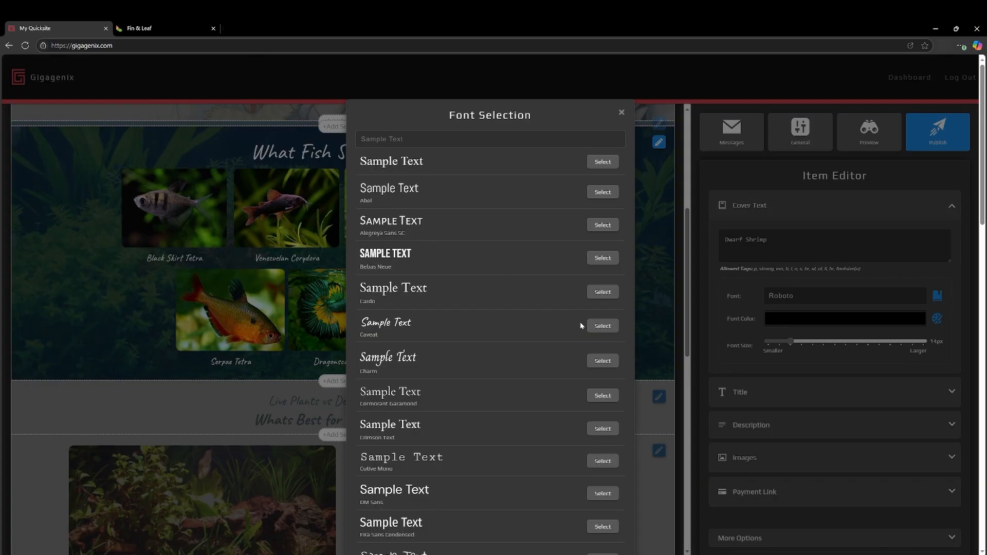
pyautogui.click(602, 326)
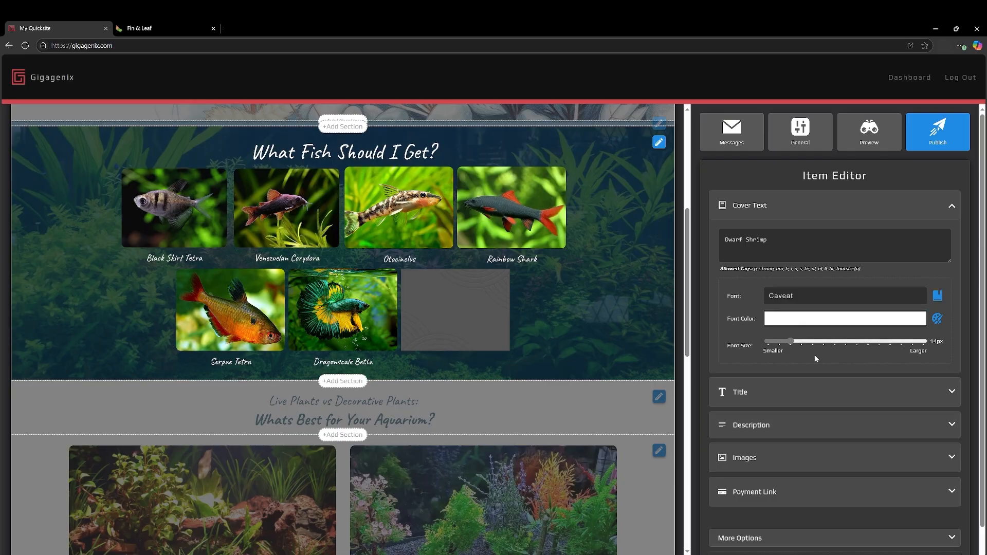
pyautogui.click(824, 341)
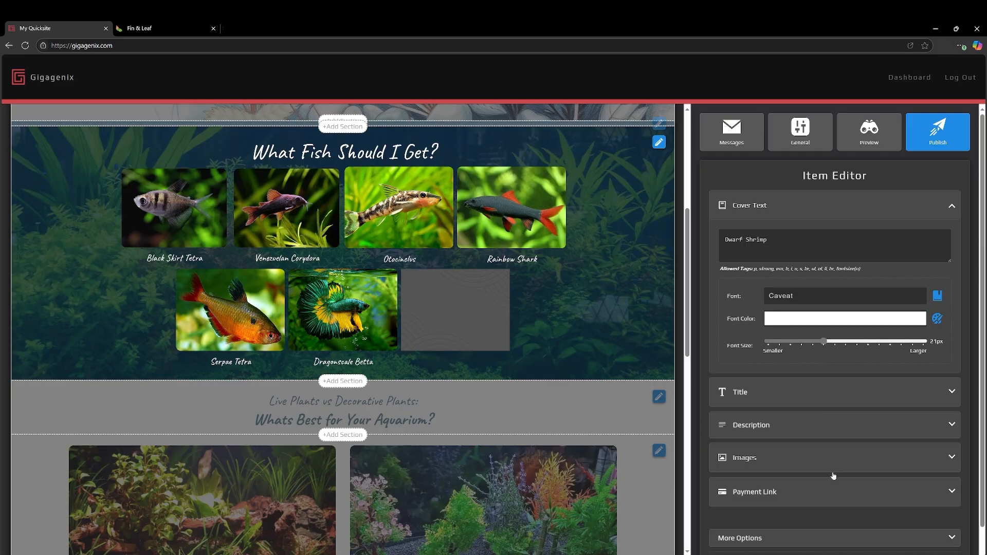
pyautogui.click(772, 429)
pyautogui.click(780, 282)
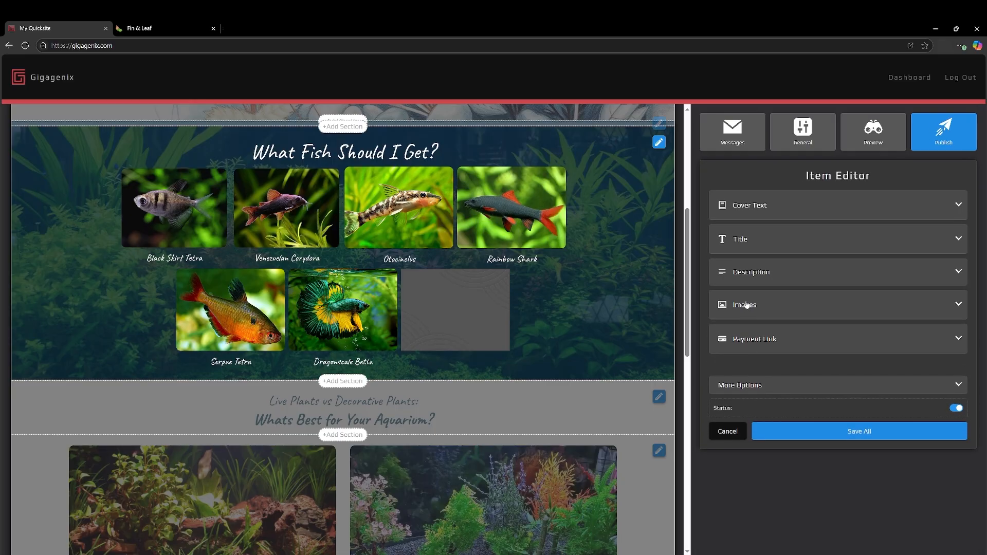
# Upload the yellow shrimp photo as the Dwarf Shrimp item's image and save the item.
pyautogui.click(747, 305)
pyautogui.click(777, 339)
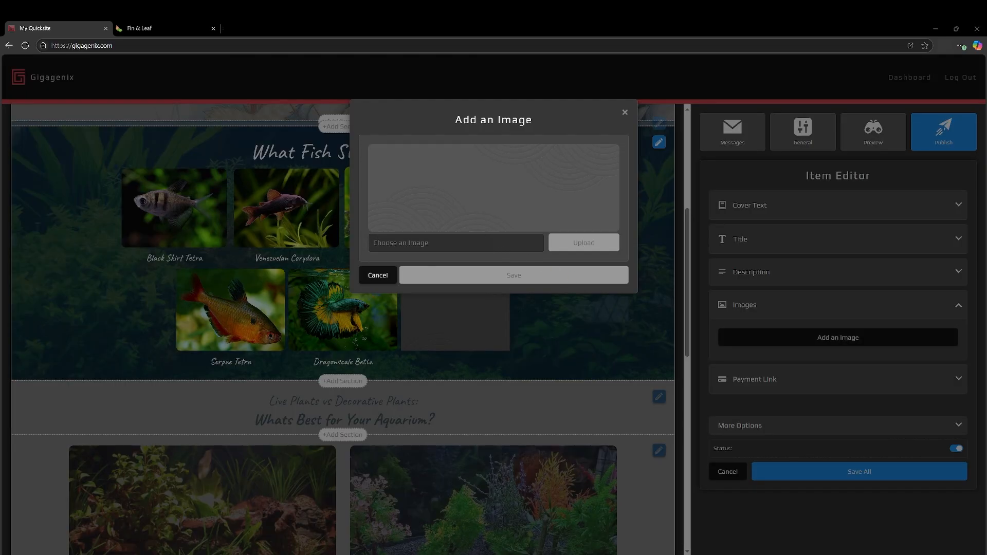
pyautogui.click(583, 334)
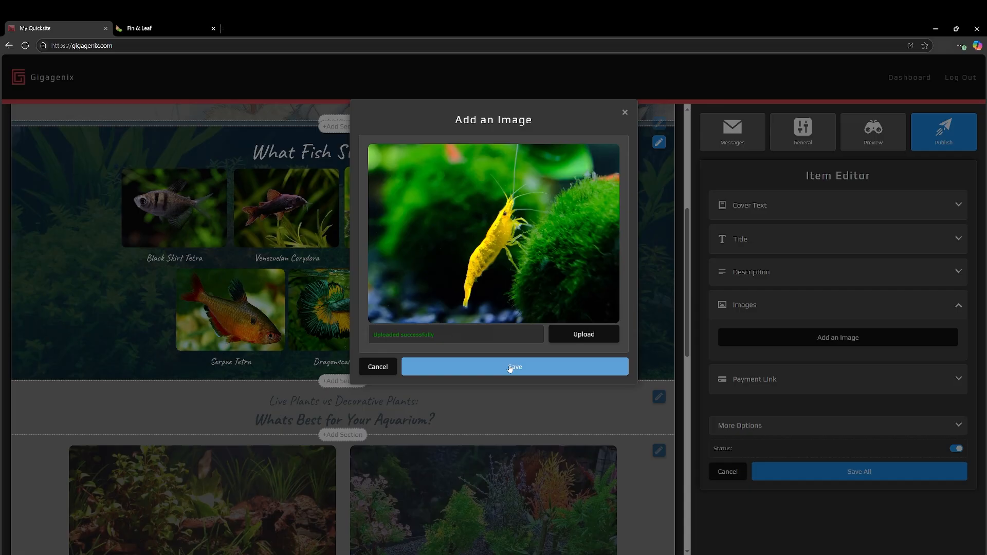
pyautogui.click(511, 368)
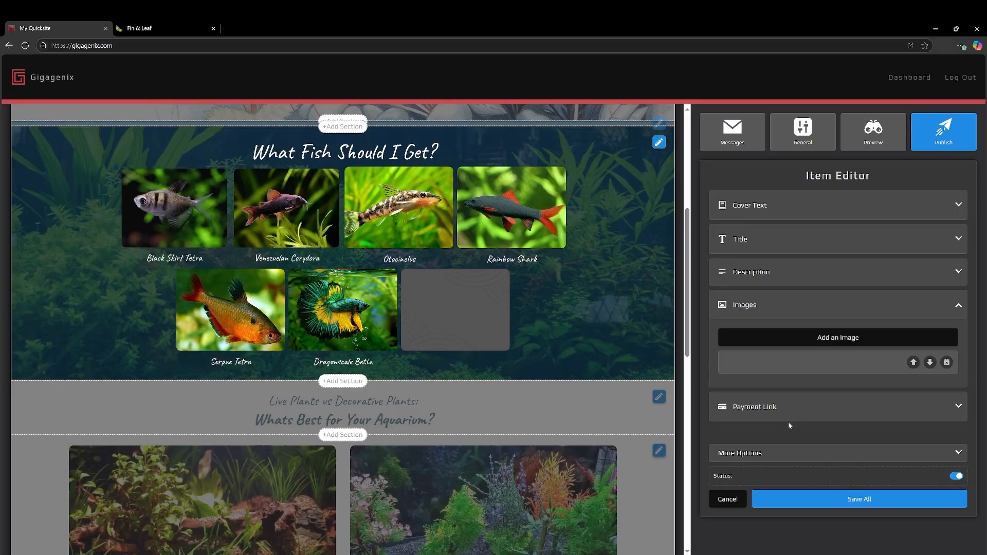
pyautogui.click(796, 505)
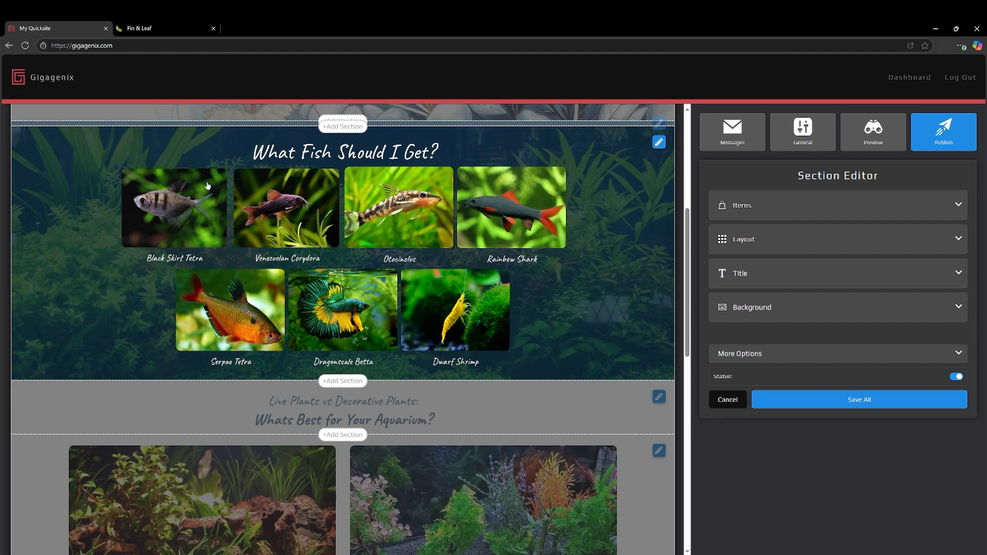
# Slightly increase the vertical and horizontal spacing between the fish items in the section's layout and save the section.
pyautogui.click(808, 406)
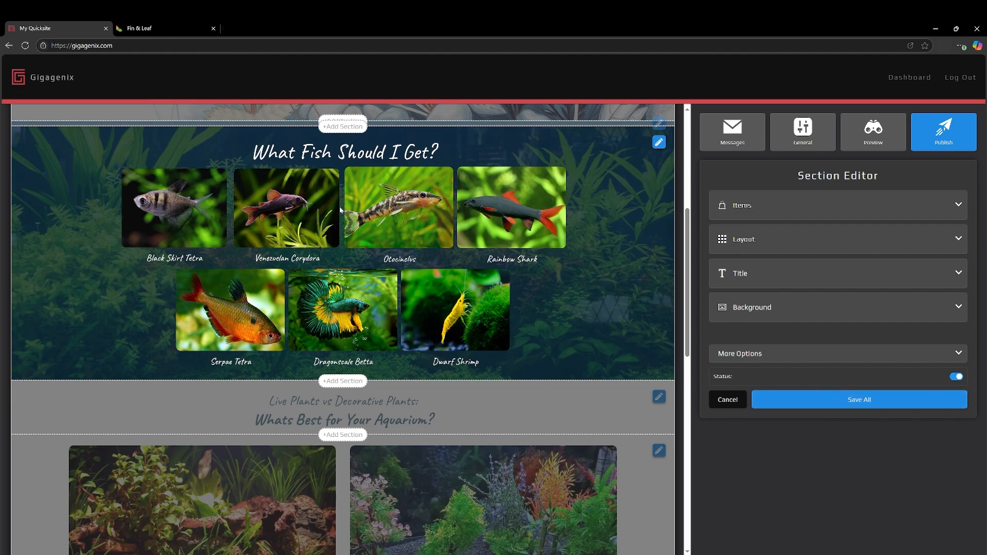
pyautogui.click(762, 247)
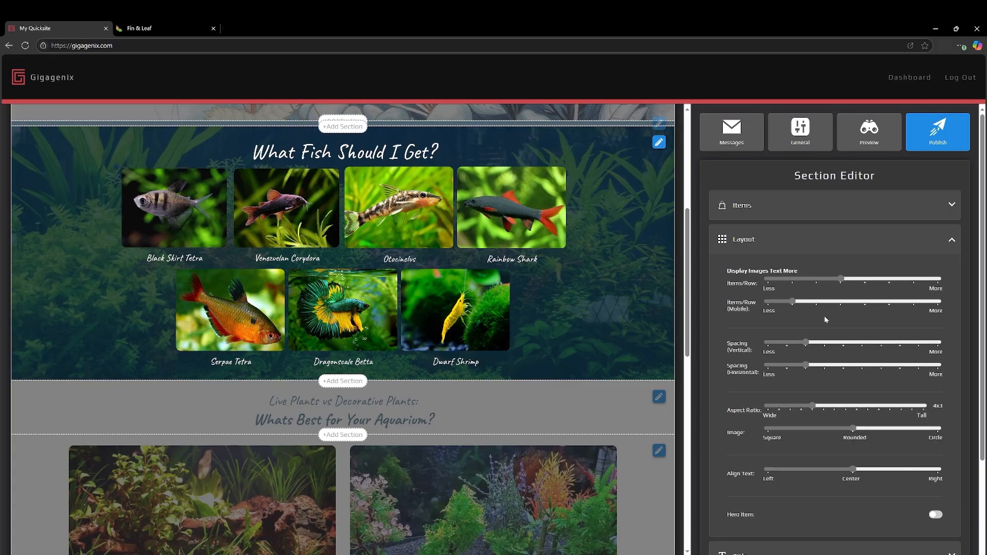
pyautogui.scroll(-3, 813, 401)
pyautogui.scroll(3, 801, 522)
pyautogui.click(824, 343)
pyautogui.click(824, 366)
pyautogui.scroll(-3, 819, 409)
pyautogui.click(816, 540)
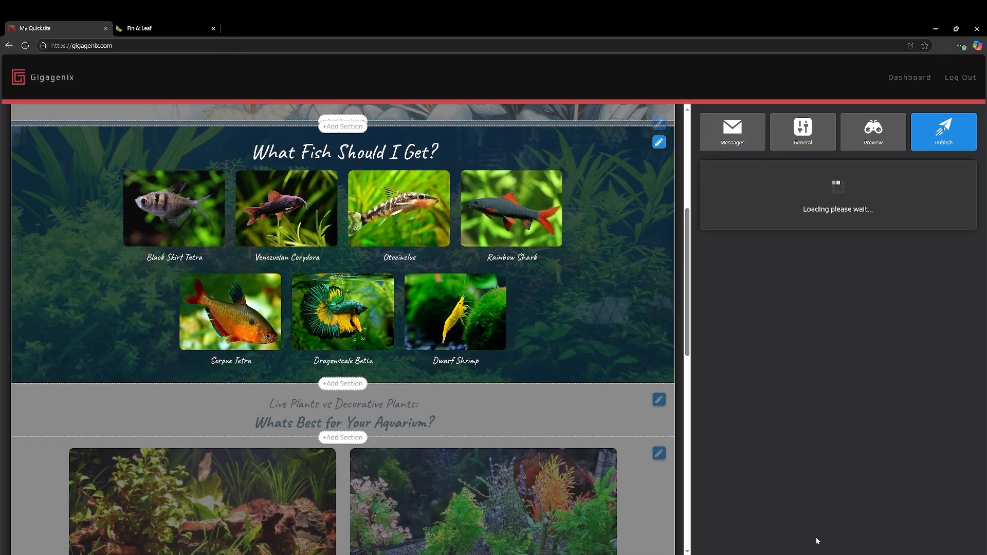
# Switch to the live Fin & Leaf site, reload it and examine the "What Fish Should I Get?" section.
pyautogui.click(171, 29)
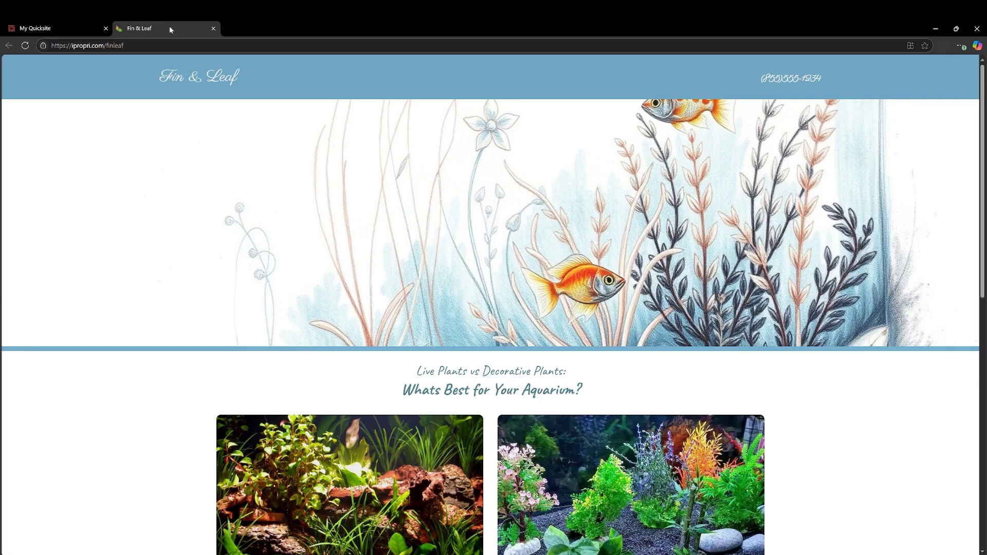
pyautogui.click(25, 45)
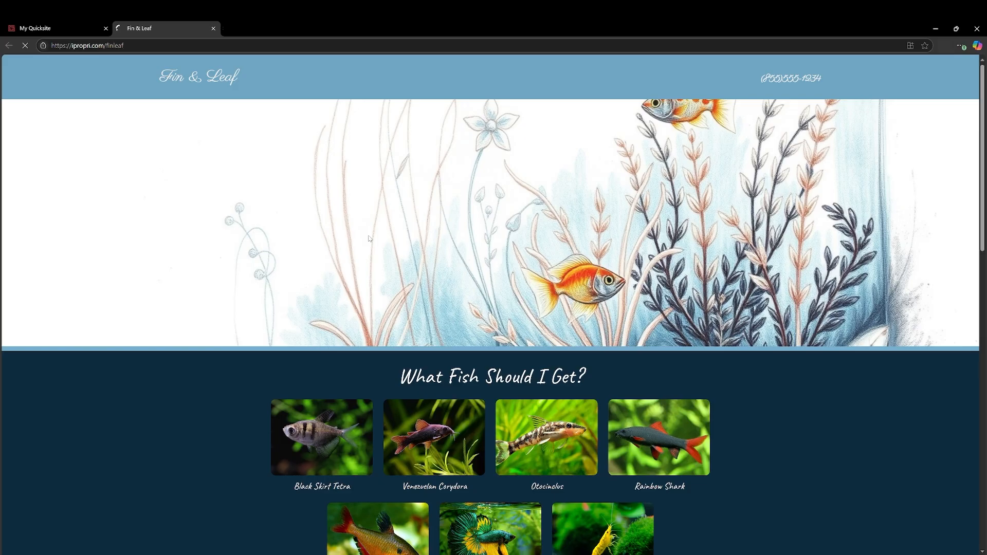
pyautogui.scroll(-3, 402, 227)
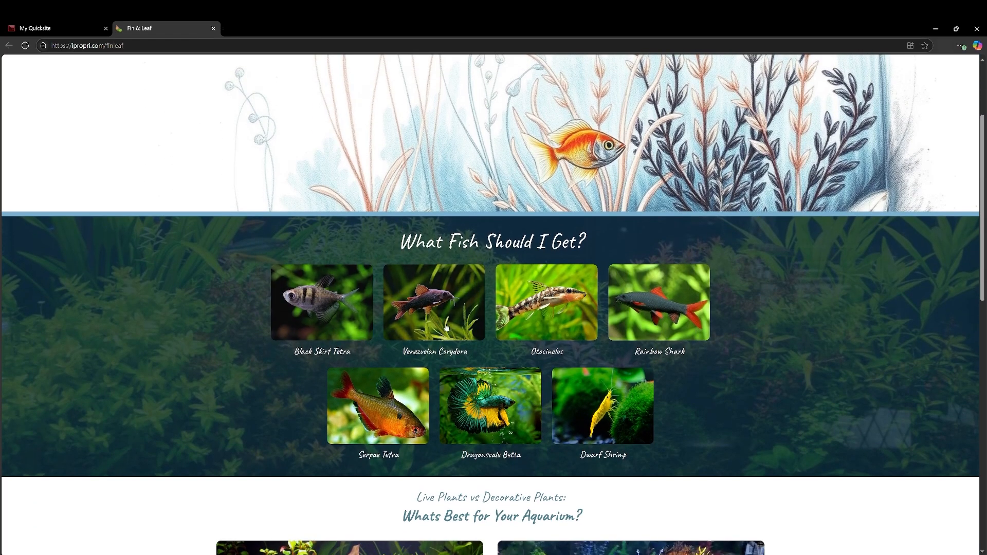
# View the Black Skirt Tetra photo enlarged on the live site and browse through all the fish images in the gallery.
pyautogui.click(327, 311)
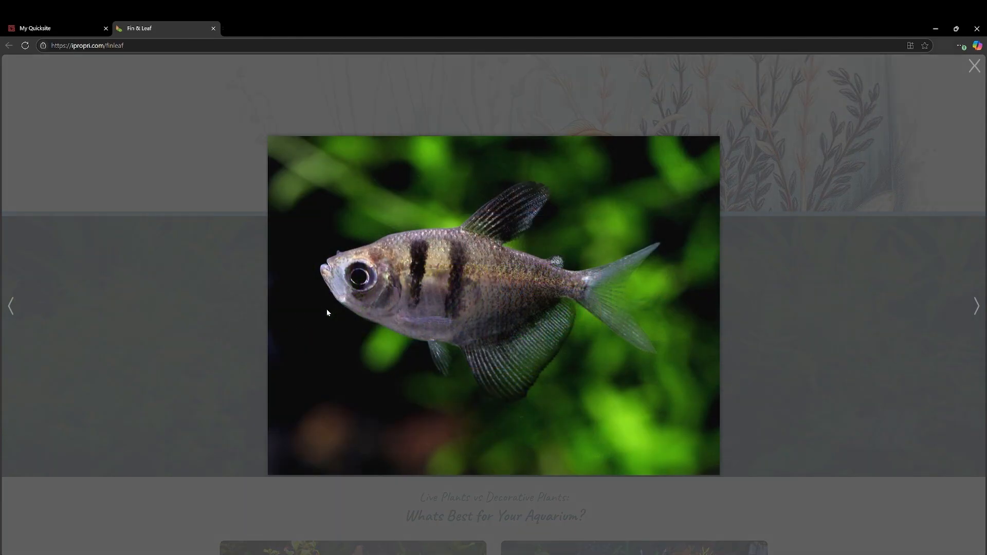
pyautogui.click(969, 310)
pyautogui.click(975, 308)
pyautogui.click(976, 308)
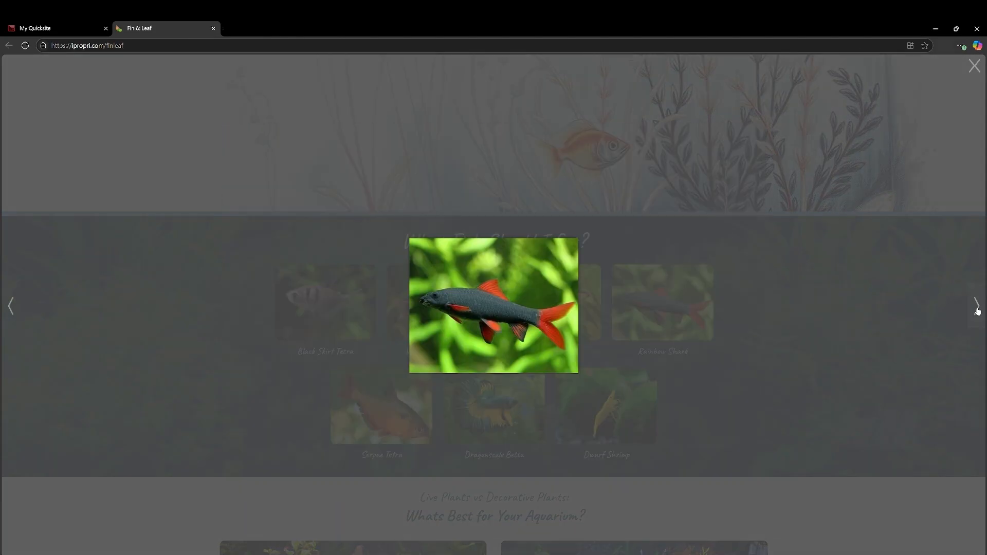
pyautogui.click(976, 308)
pyautogui.click(976, 309)
pyautogui.click(976, 308)
pyautogui.click(976, 308)
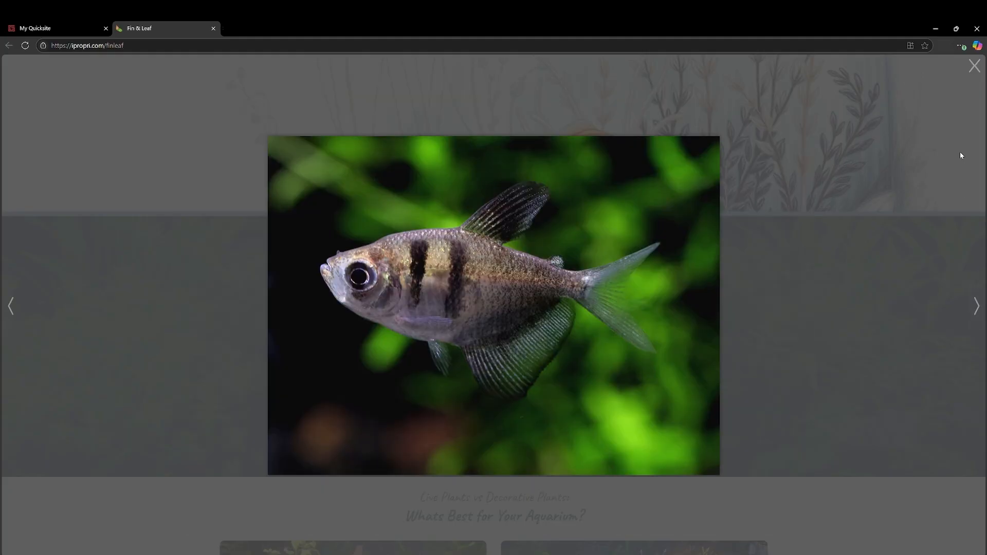